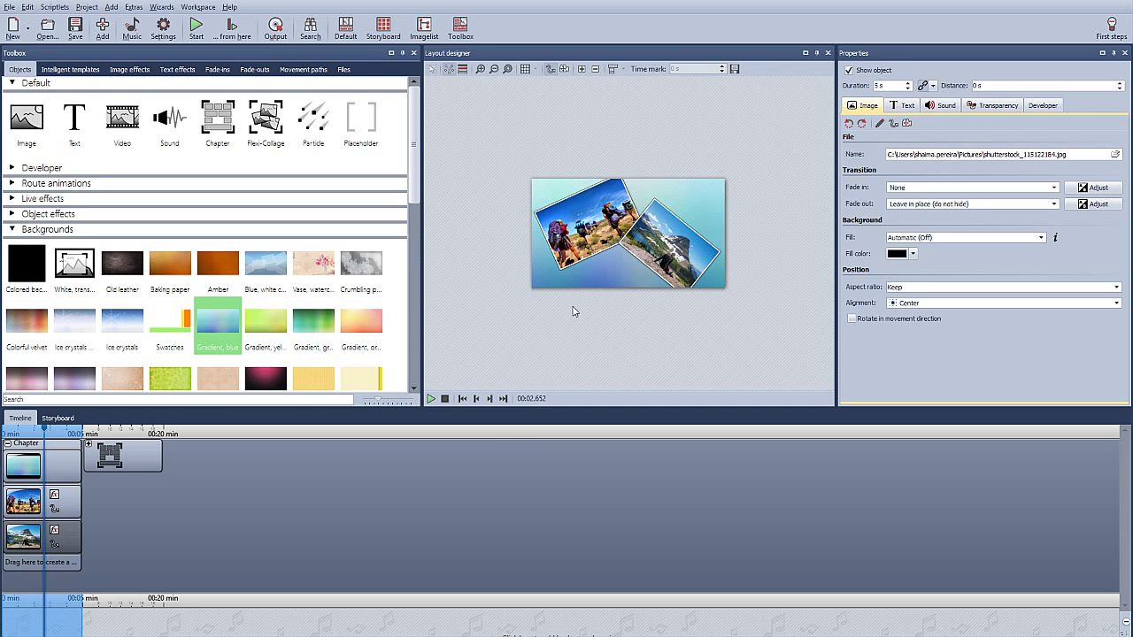
# Add a third chapter to the timeline, insert the blue gradient background into it, and collapse the first chapter.
pyautogui.click(445, 400)
pyautogui.moveTo(221, 121); pyautogui.dragTo(213, 413)
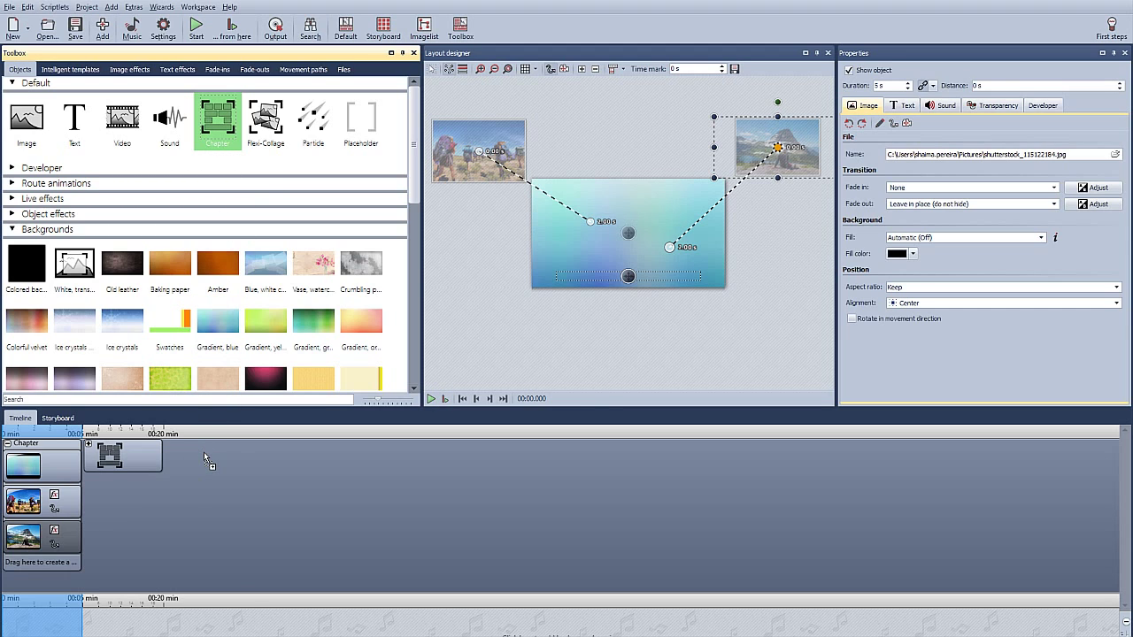
pyautogui.moveTo(204, 451); pyautogui.dragTo(203, 453)
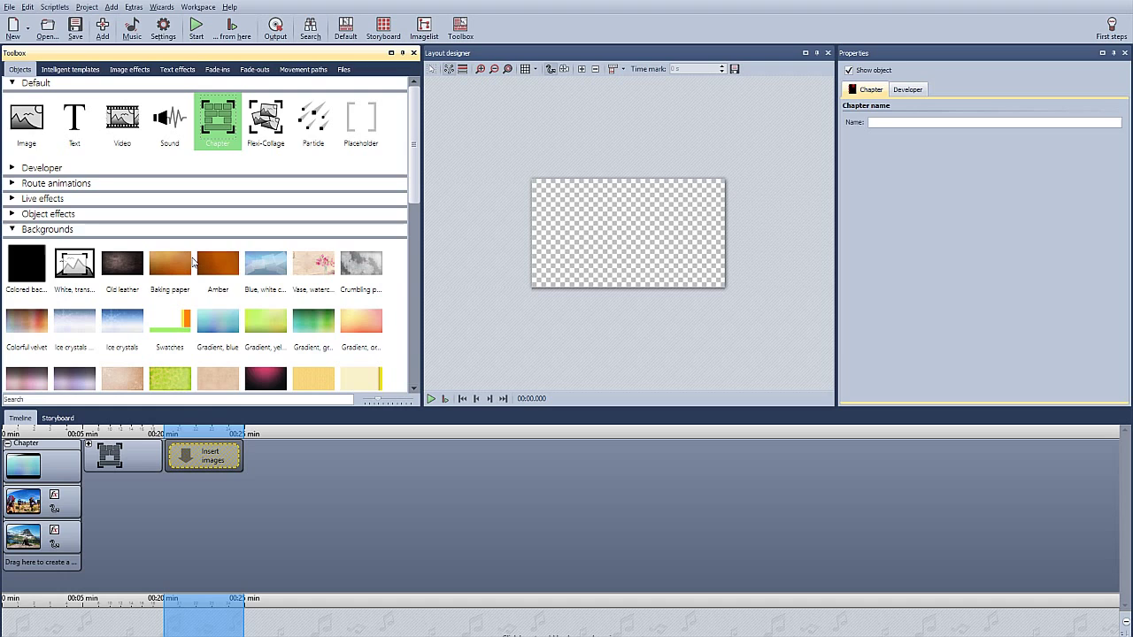
pyautogui.moveTo(218, 330); pyautogui.dragTo(199, 454)
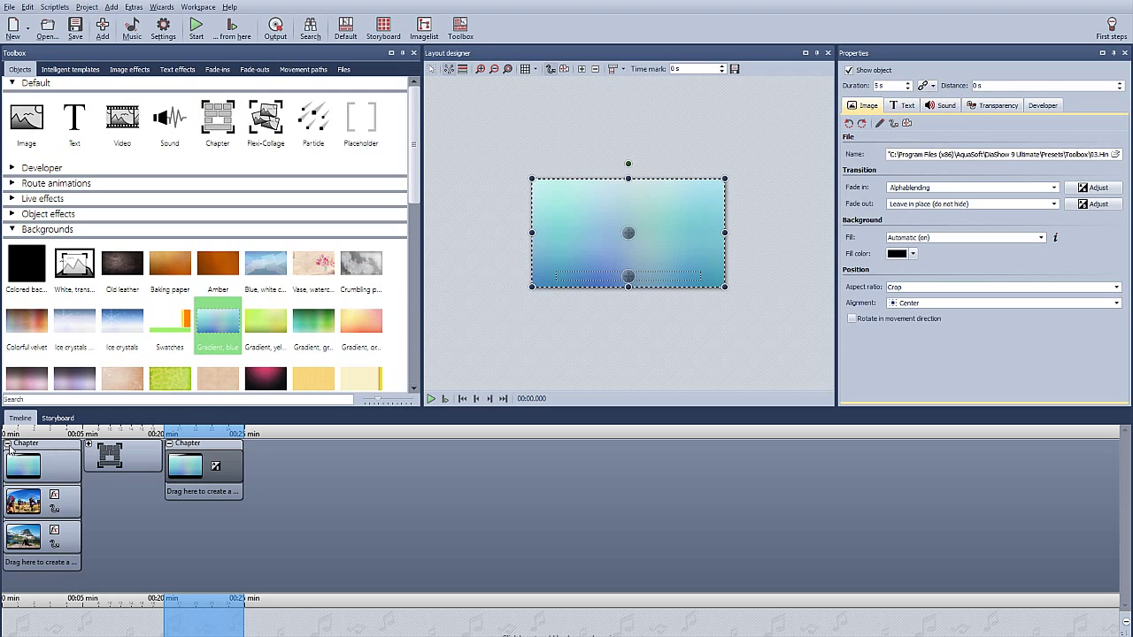
pyautogui.click(8, 444)
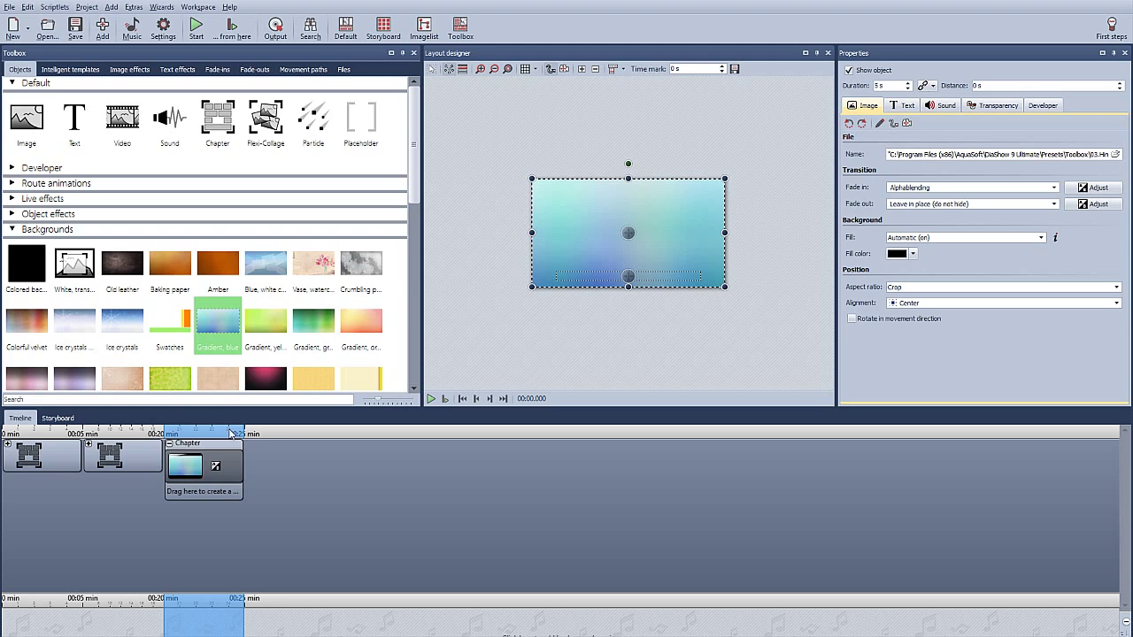
# Insert the hikers picture and the mountain picture on separate tracks below the gradient background in the third chapter.
pyautogui.click(345, 71)
pyautogui.moveTo(103, 193); pyautogui.dragTo(176, 460)
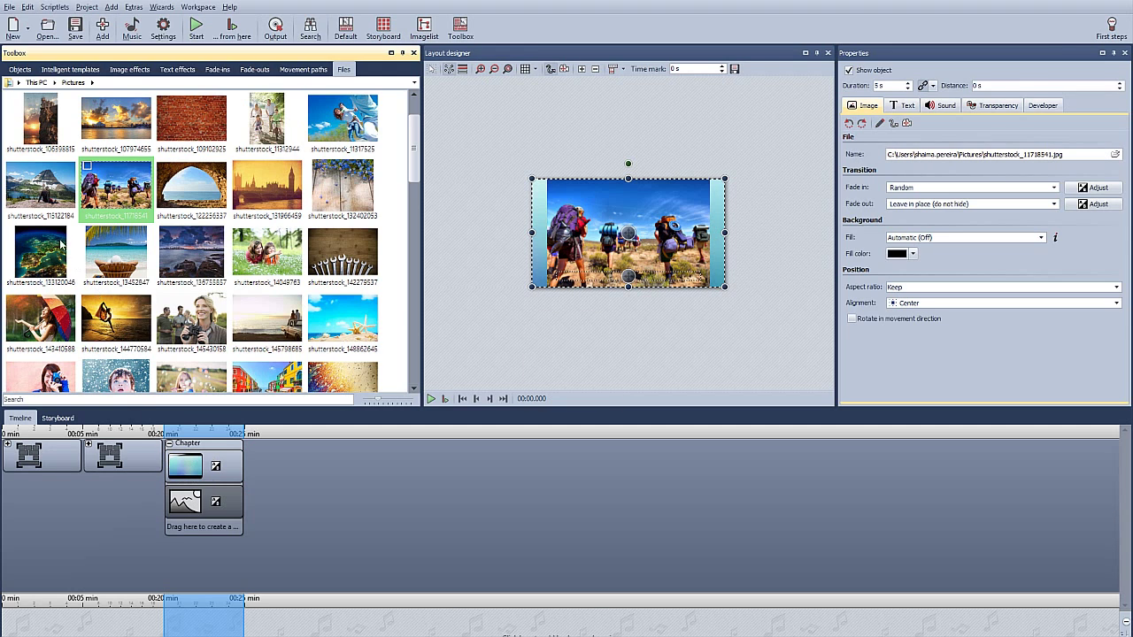
pyautogui.moveTo(55, 202)
pyautogui.mouseDown()
pyautogui.moveTo(84, 345)
pyautogui.moveTo(200, 535)
pyautogui.mouseUp()
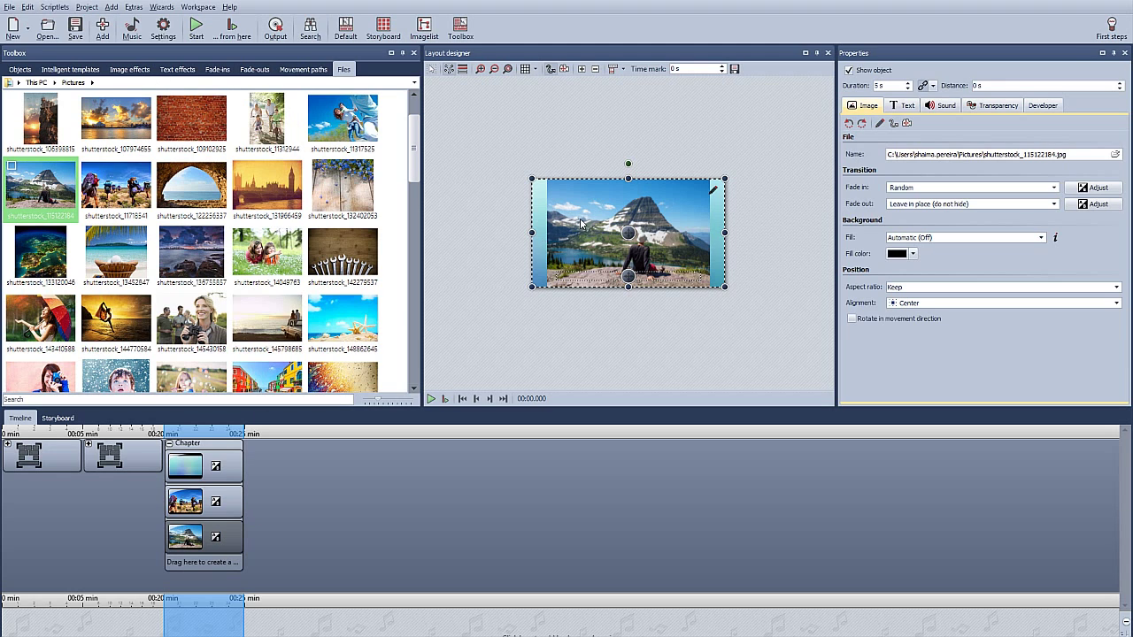
# Shrink both pictures and place them outside the frame, the mountain above its left corner and the hikers above its right corner.
pyautogui.moveTo(581, 228); pyautogui.dragTo(484, 139)
pyautogui.moveTo(615, 189); pyautogui.dragTo(695, 125)
pyautogui.click(597, 233)
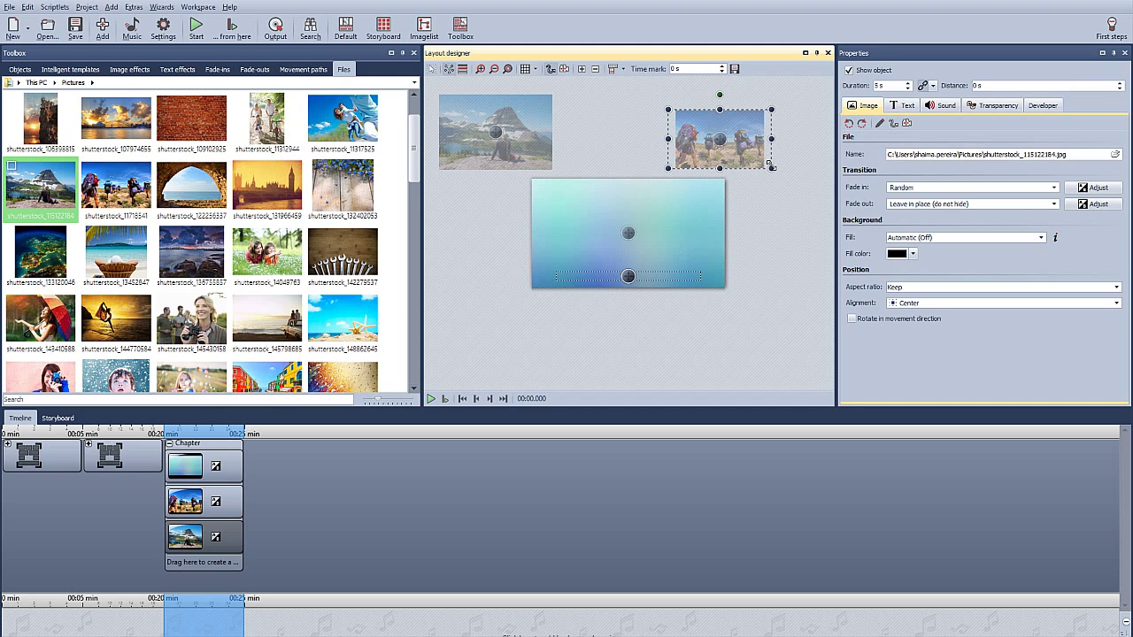
pyautogui.moveTo(769, 165); pyautogui.dragTo(802, 162)
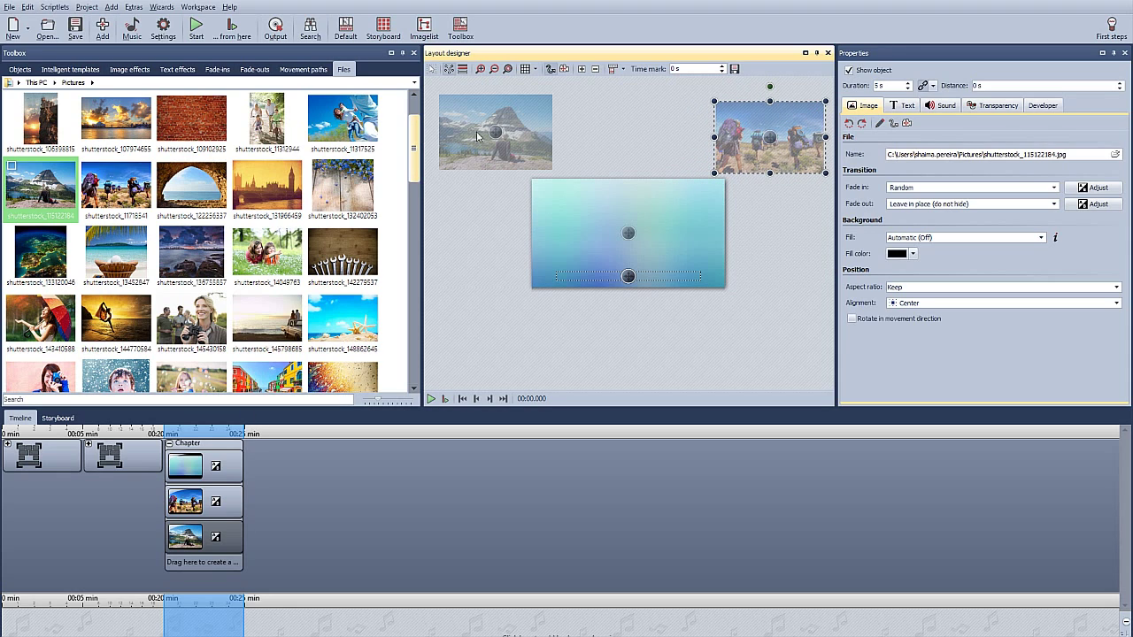
# Give the hikers picture a motion point at 2 s in the right half of the frame, rotated clockwise.
pyautogui.click(583, 70)
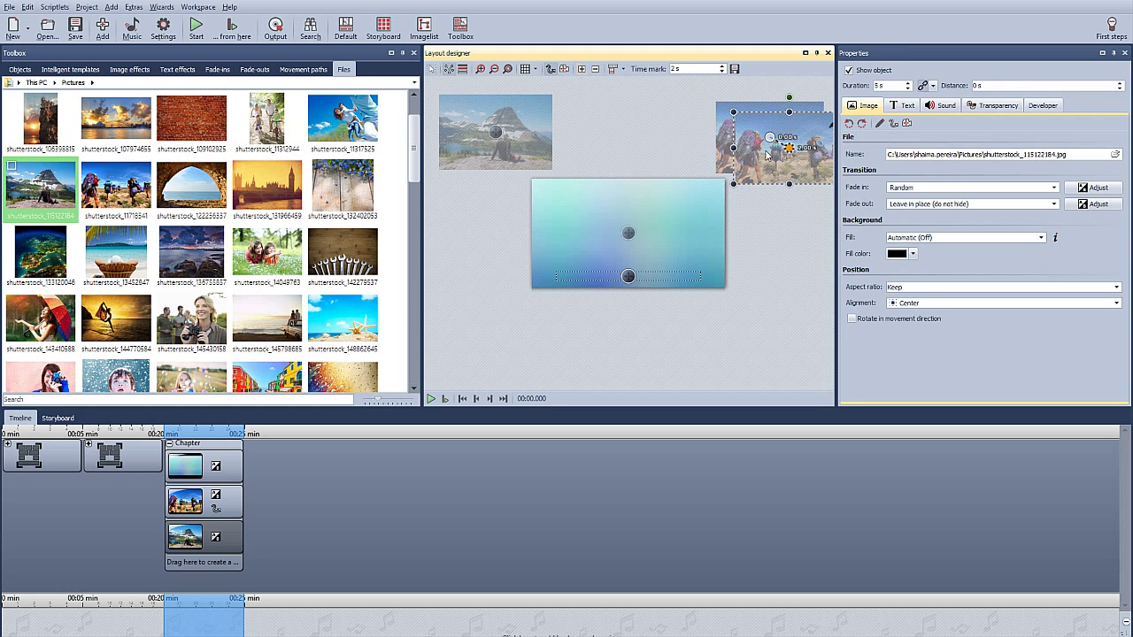
pyautogui.moveTo(752, 155); pyautogui.dragTo(647, 246)
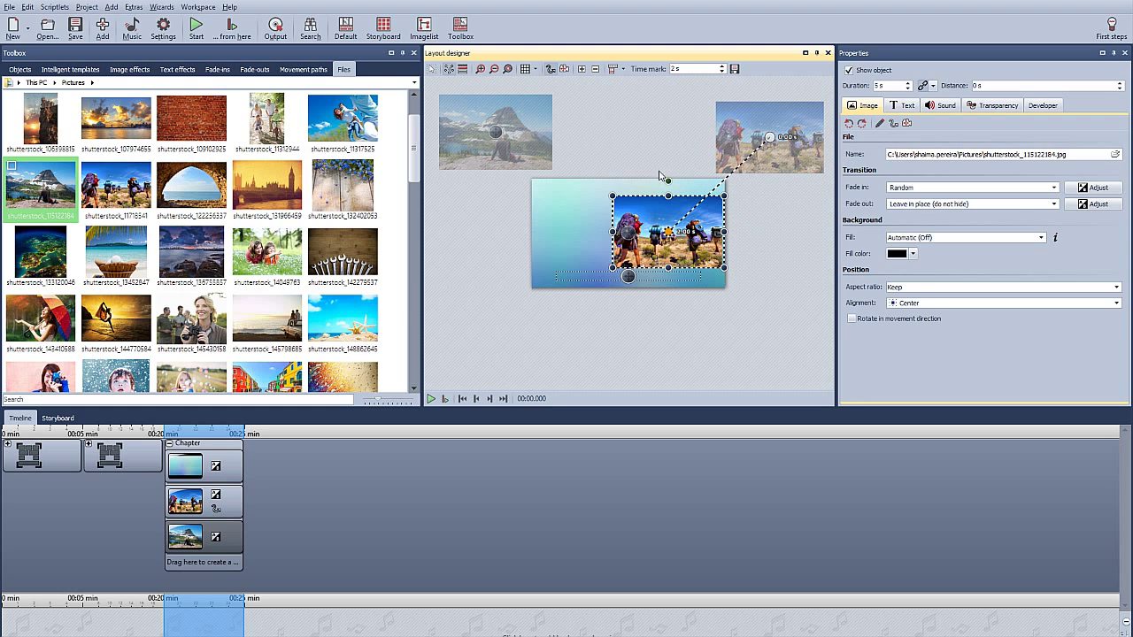
pyautogui.moveTo(668, 183); pyautogui.dragTo(702, 182)
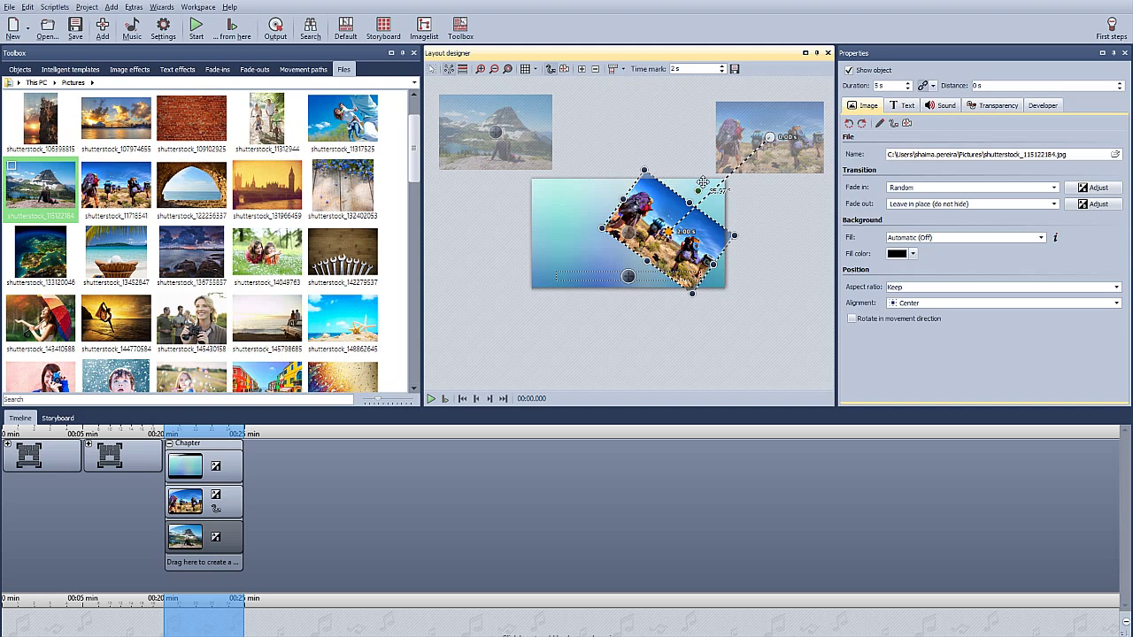
pyautogui.moveTo(670, 220); pyautogui.dragTo(676, 222)
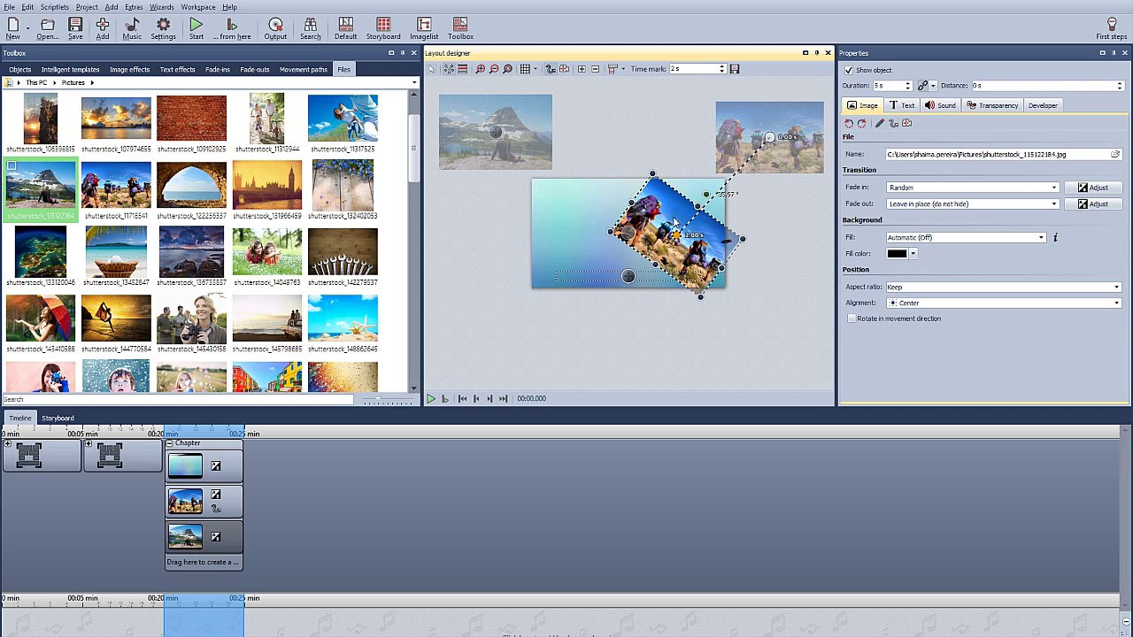
# Give the mountain picture a motion point at 2 s in the left half of the frame, rotated about 22° counterclockwise.
pyautogui.click(525, 135)
pyautogui.click(582, 69)
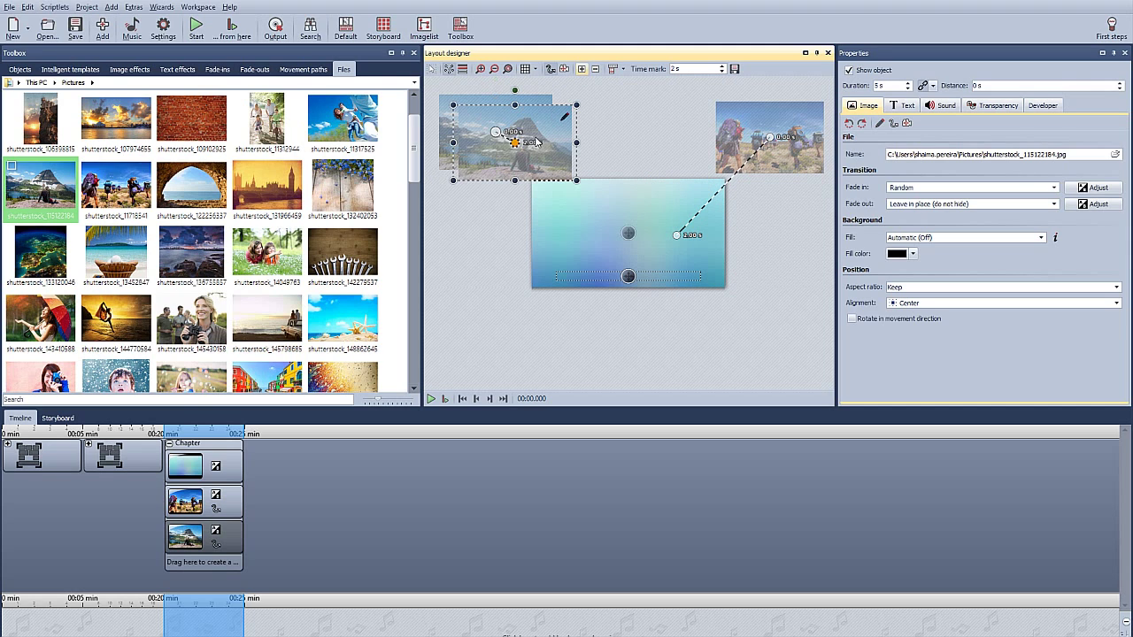
pyautogui.moveTo(536, 142); pyautogui.dragTo(617, 221)
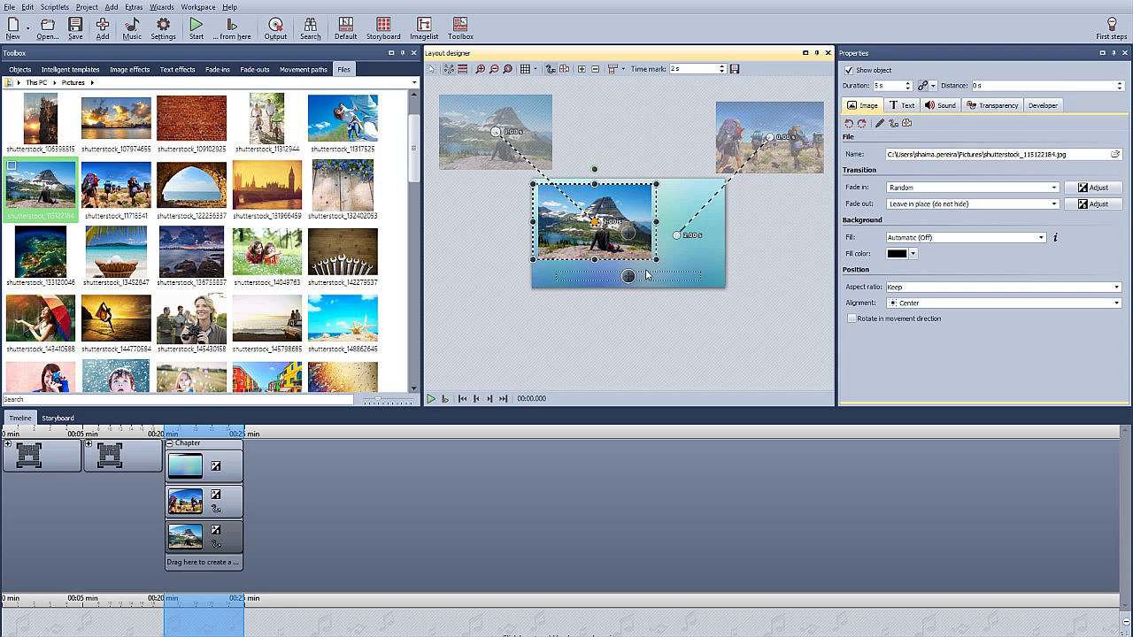
pyautogui.moveTo(596, 170); pyautogui.dragTo(574, 165)
pyautogui.moveTo(614, 211); pyautogui.dragTo(614, 215)
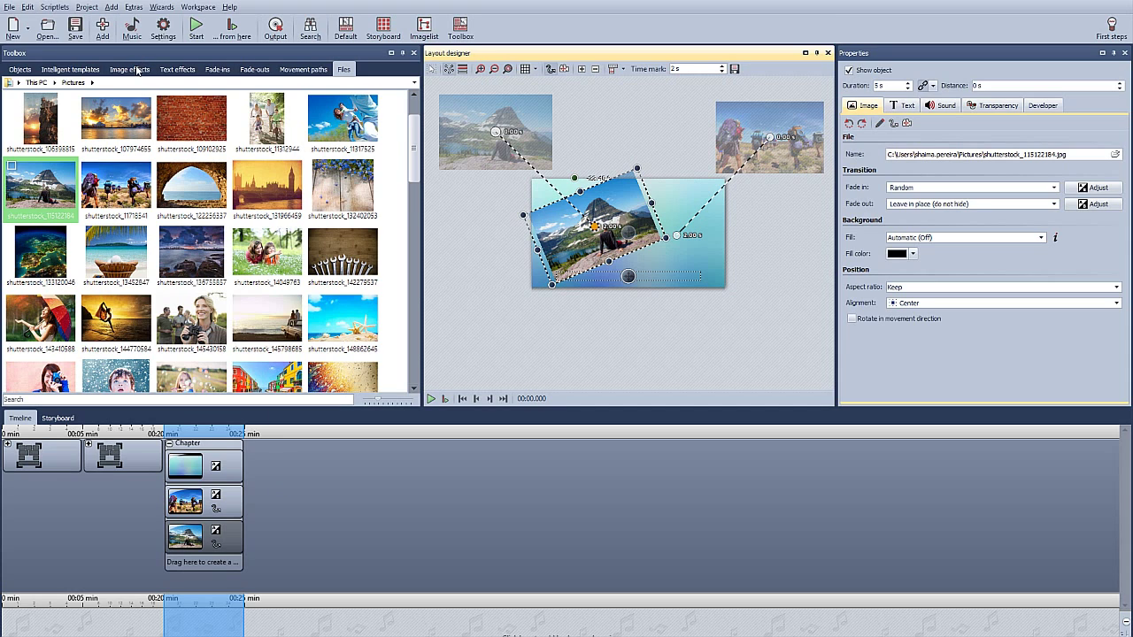
# Apply the Unobtrusive white border effect to both the hikers and the mountain pictures.
pyautogui.click(135, 69)
pyautogui.moveTo(80, 224); pyautogui.dragTo(191, 501)
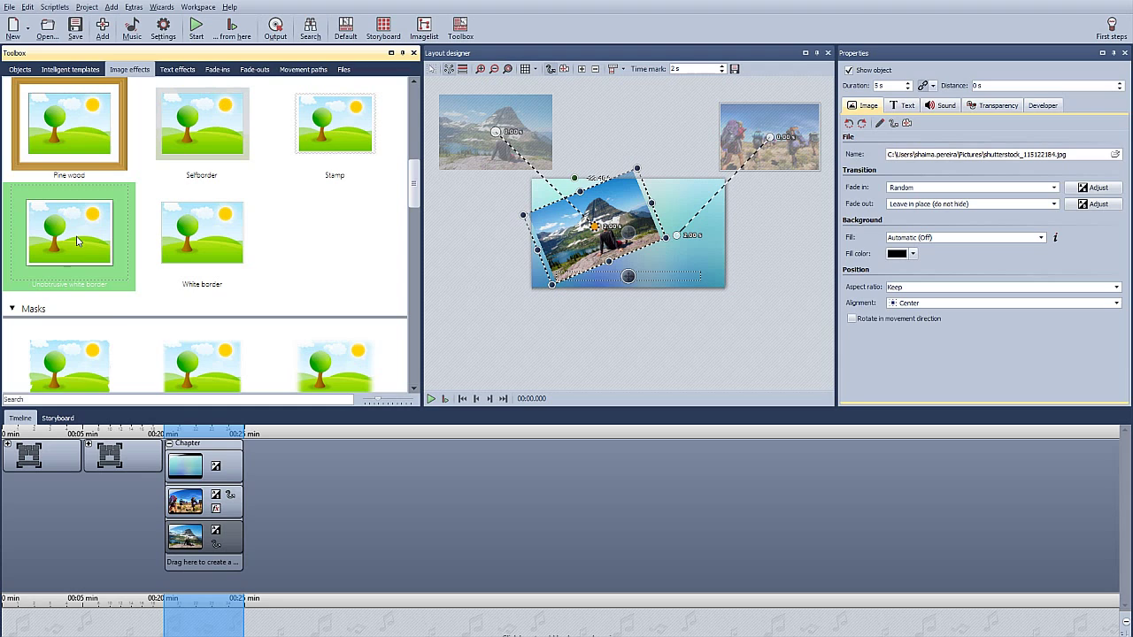
pyautogui.moveTo(80, 240); pyautogui.dragTo(200, 541)
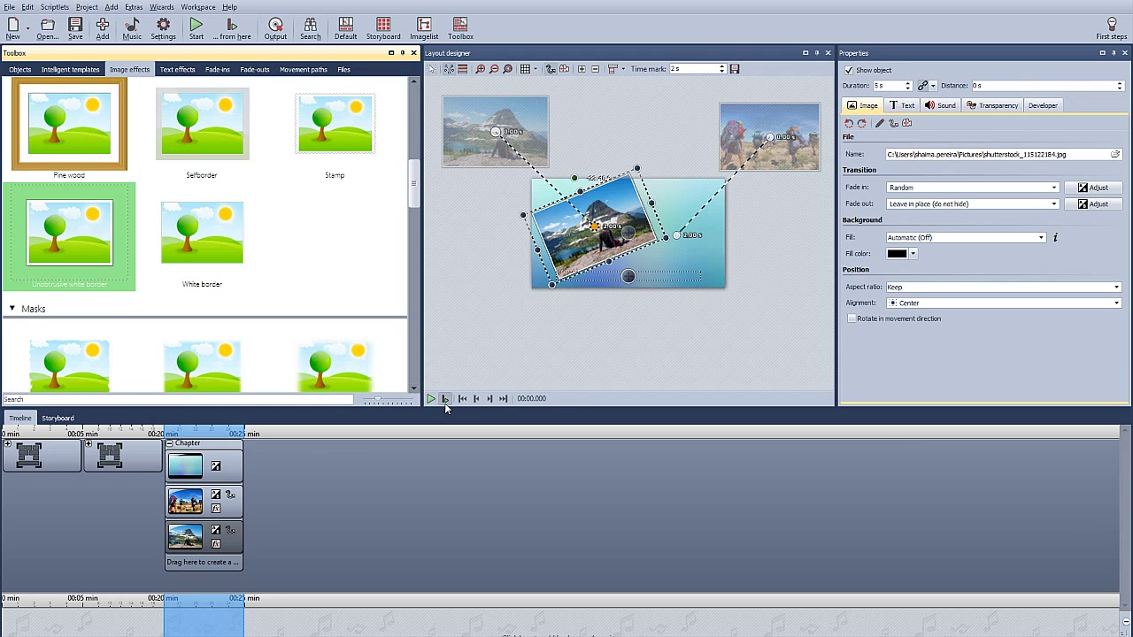
# Preview the third chapter's animation in the layout designer and stop playback.
pyautogui.click(445, 400)
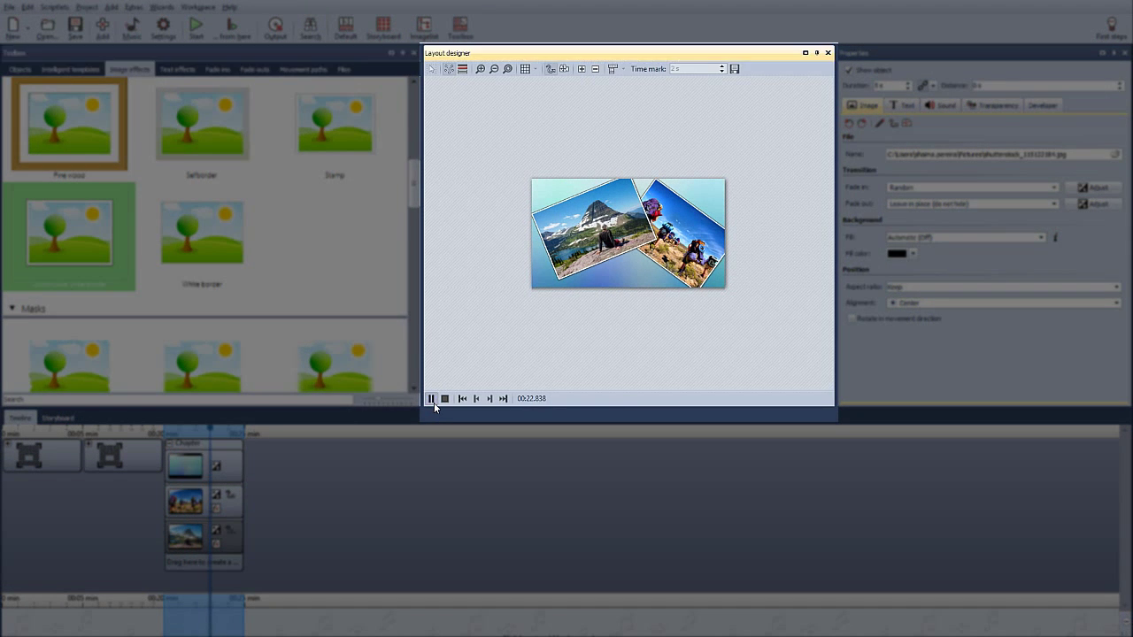
pyautogui.click(445, 399)
pyautogui.click(446, 399)
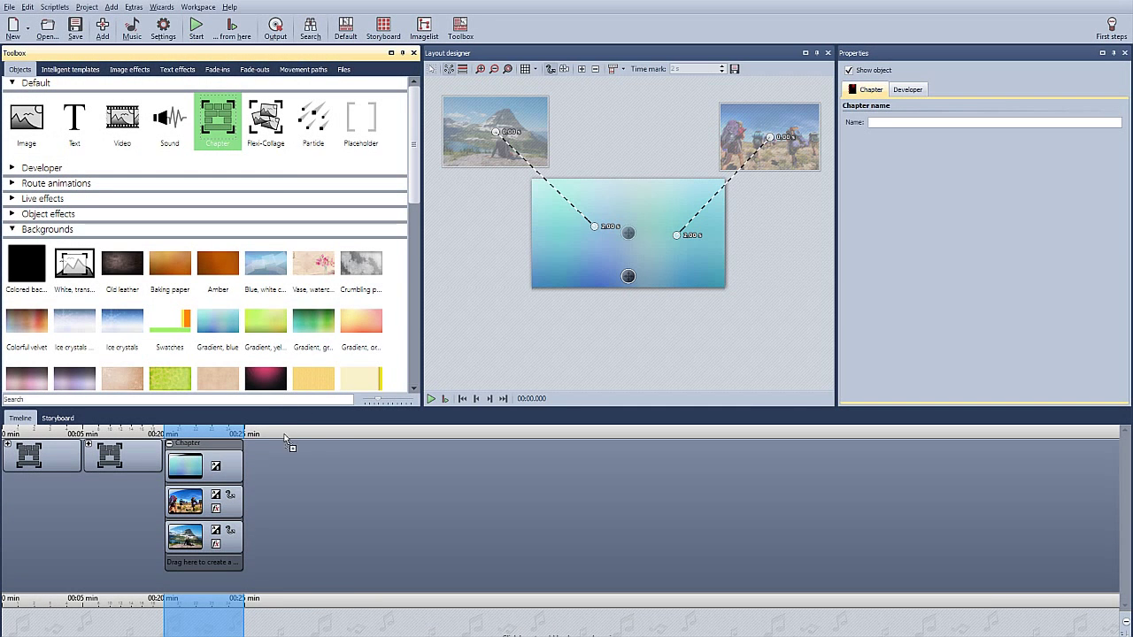
# Add a fourth chapter at the end of the timeline and insert the picture of the boy in the snow.
pyautogui.moveTo(285, 438); pyautogui.dragTo(285, 455)
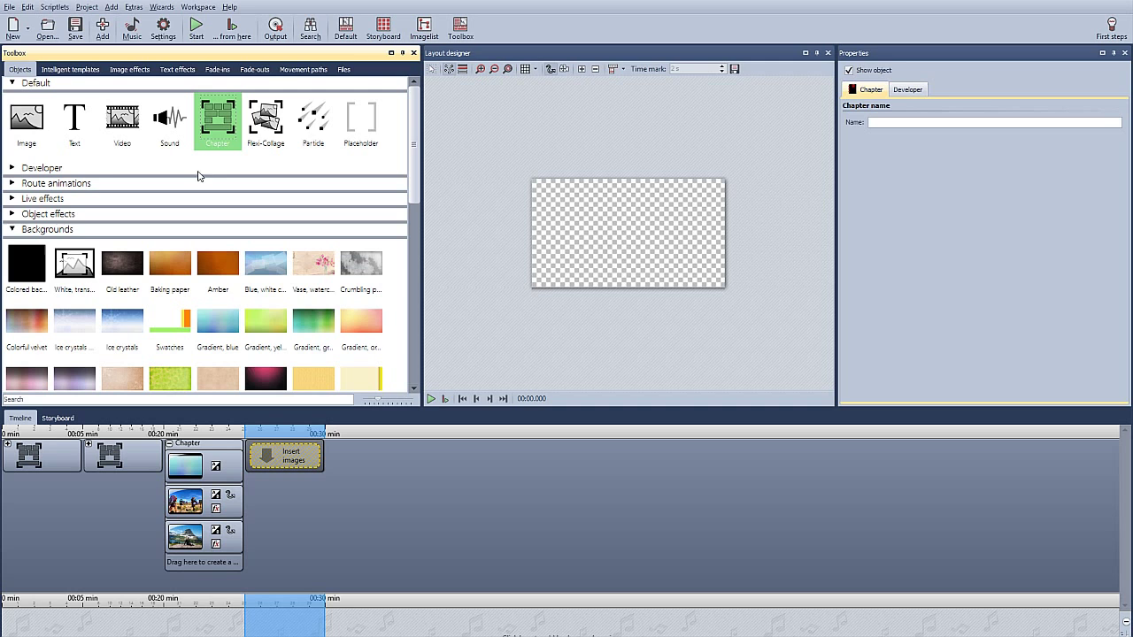
pyautogui.click(342, 70)
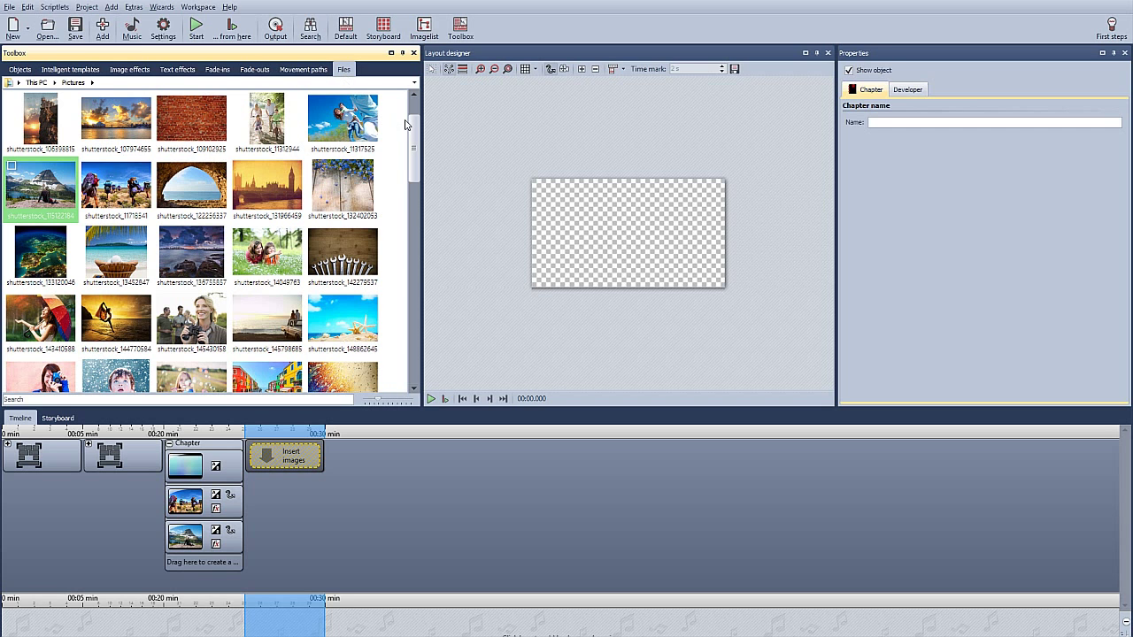
pyautogui.moveTo(412, 137); pyautogui.dragTo(413, 162)
pyautogui.scroll(-1, 298, 192)
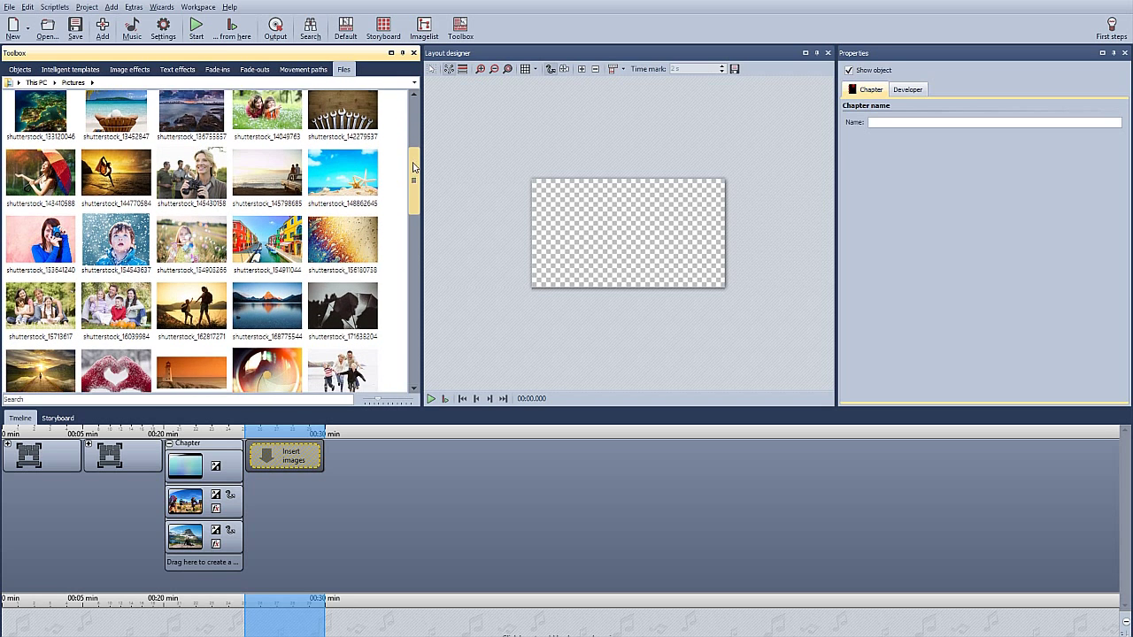
pyautogui.moveTo(103, 206); pyautogui.dragTo(285, 455)
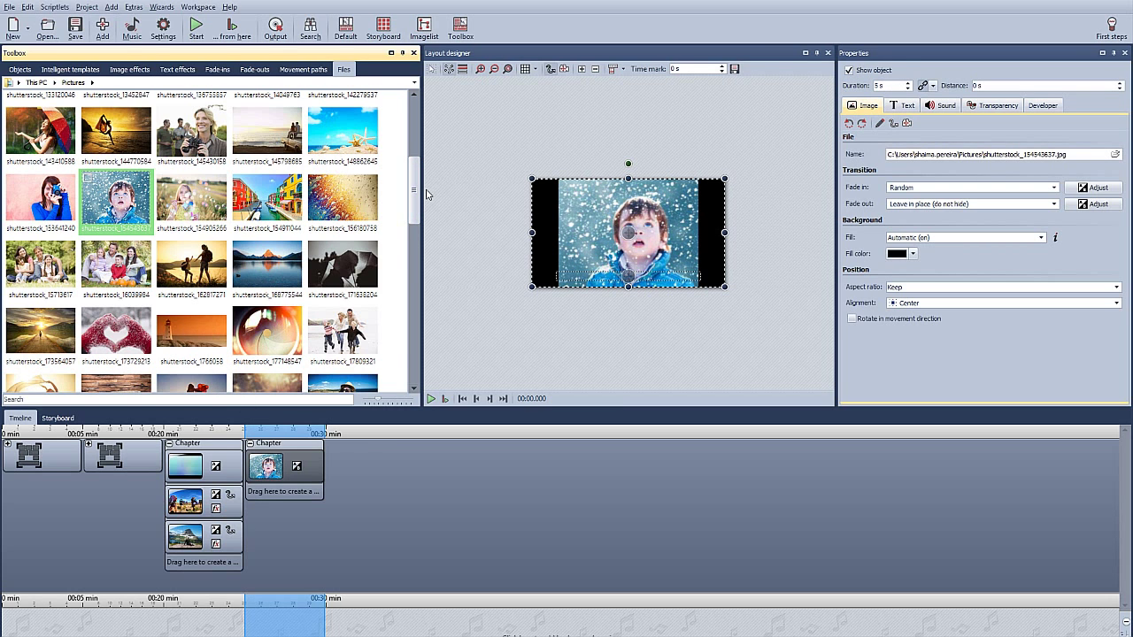
# Append the heart-shaped mittens picture and the fireplace picture to the first track of the fourth chapter.
pyautogui.scroll(-2, 392, 223)
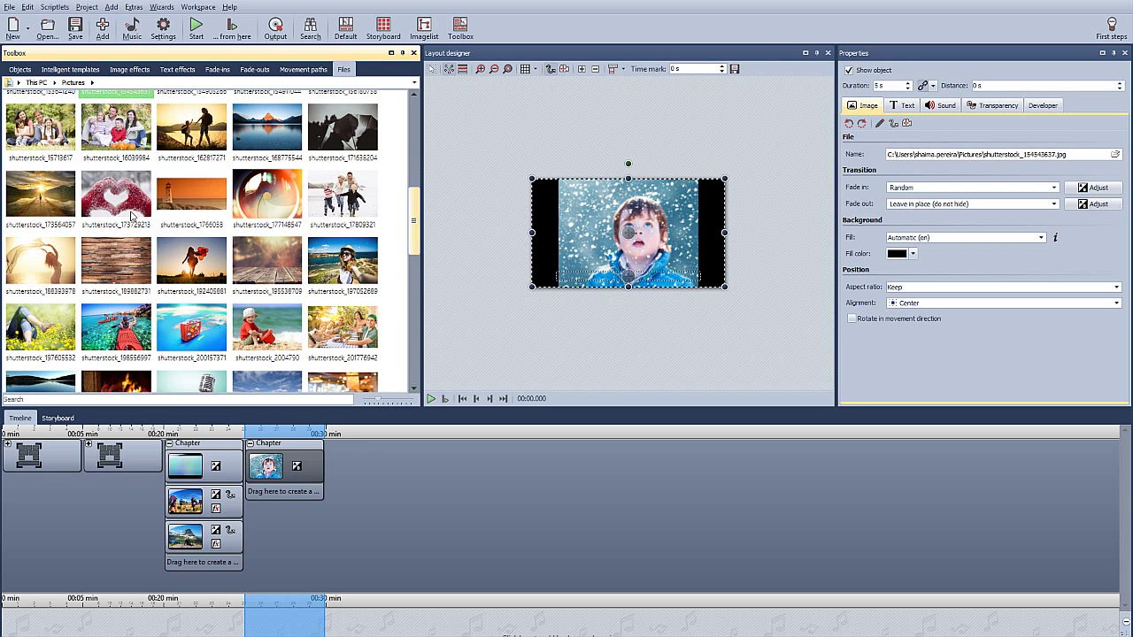
pyautogui.moveTo(131, 215); pyautogui.dragTo(227, 339)
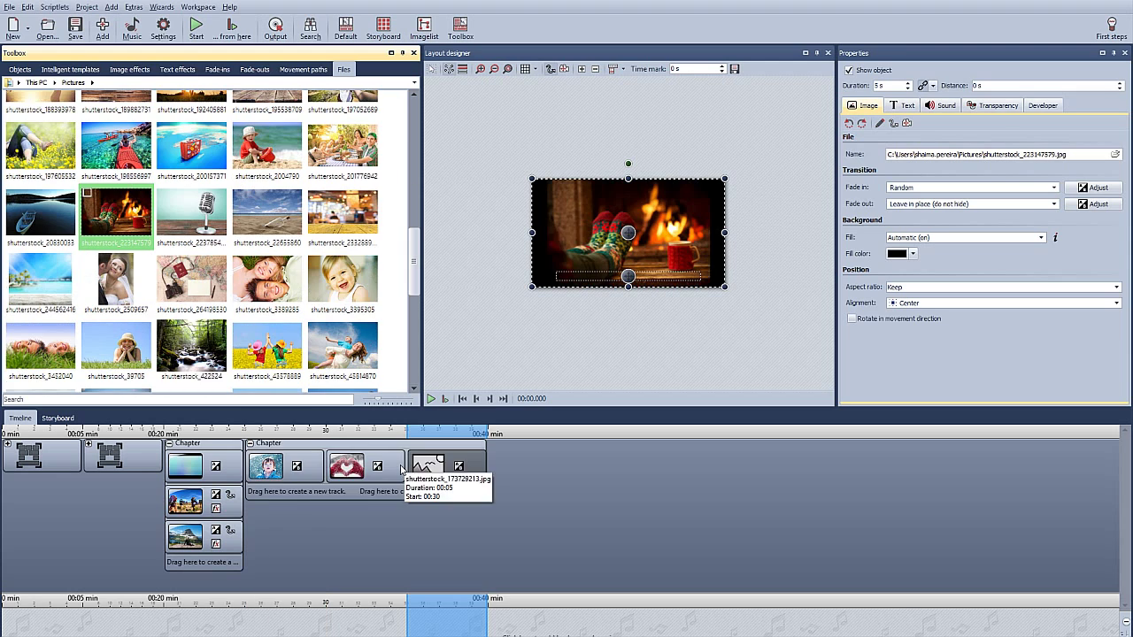
pyautogui.moveTo(405, 463); pyautogui.dragTo(428, 466)
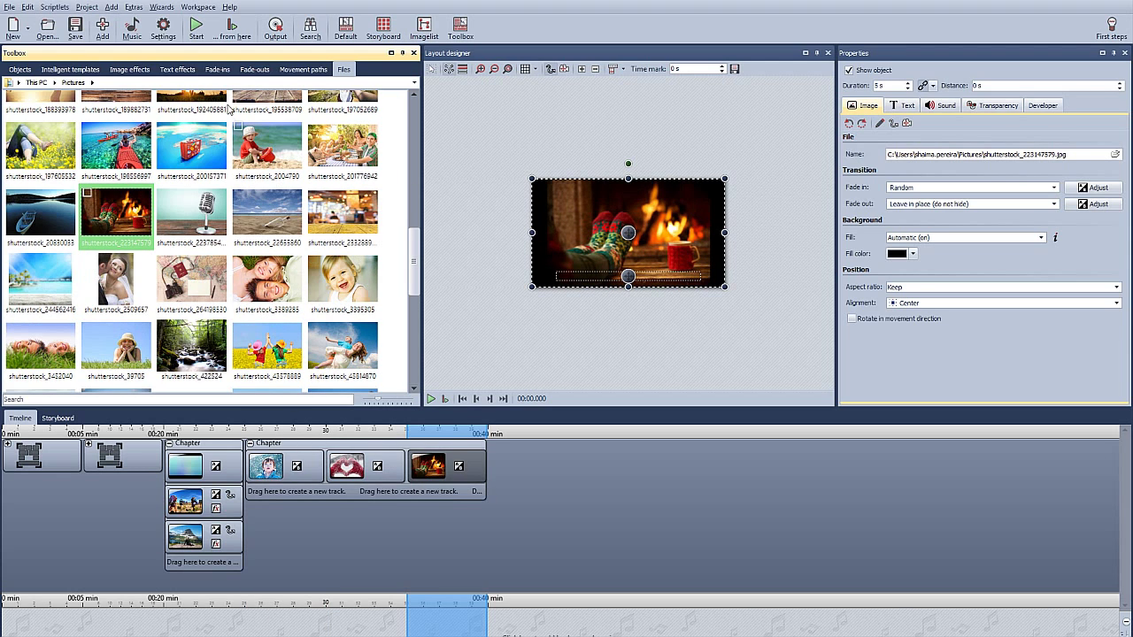
# Add Deck the Halls (Instrumental) as a sound below the fourth chapter's pictures and extend it to 15 s.
pyautogui.click(20, 70)
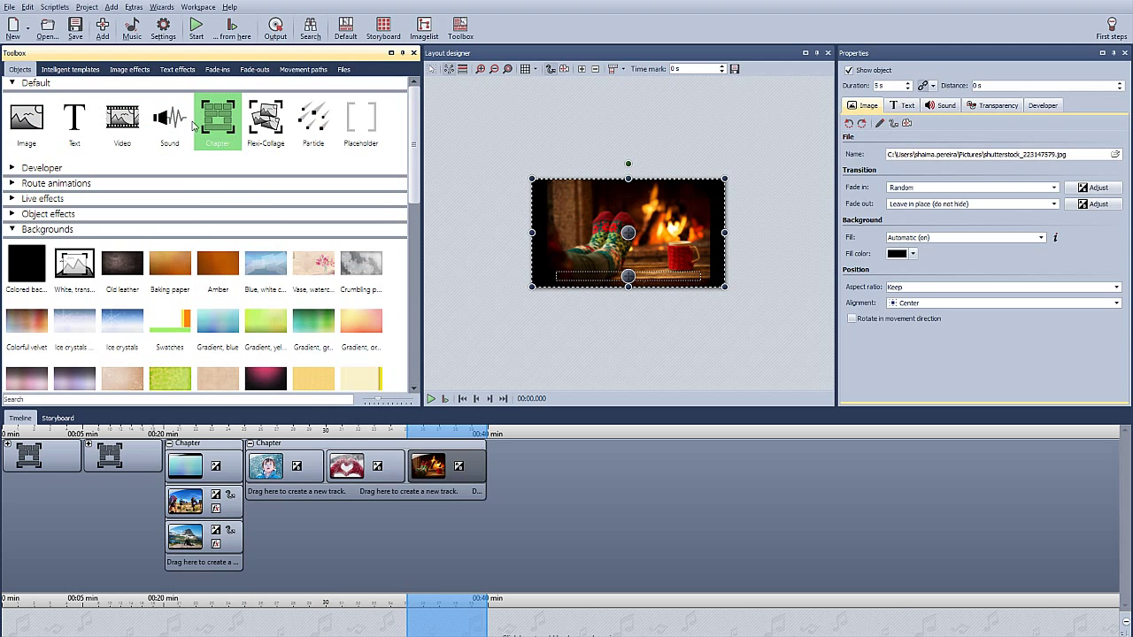
pyautogui.moveTo(168, 123); pyautogui.dragTo(323, 492)
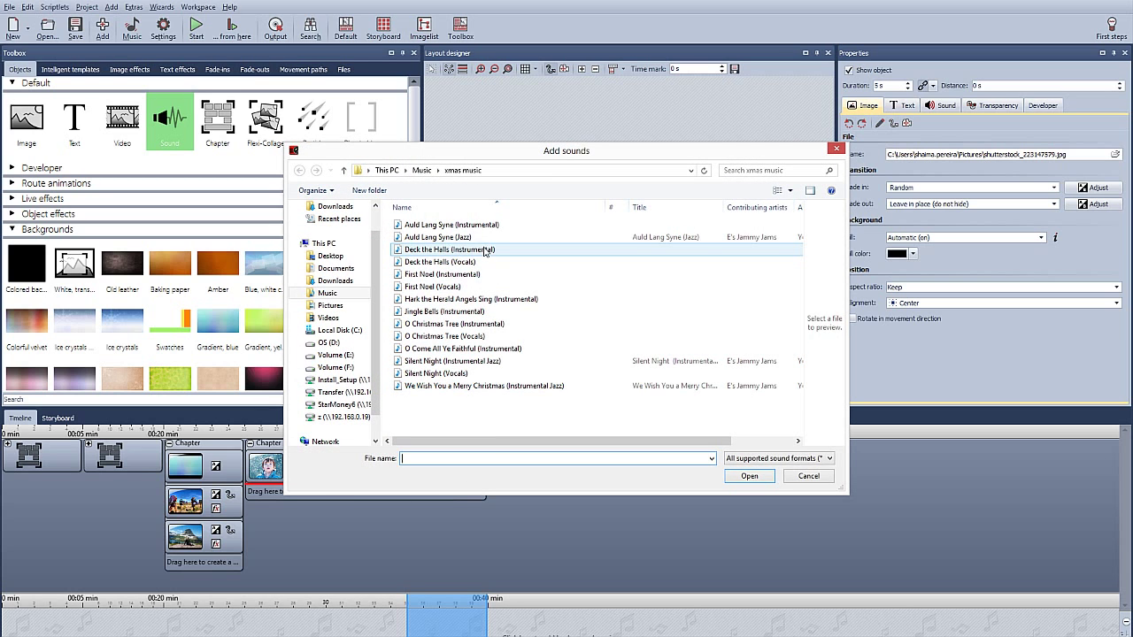
pyautogui.click(485, 252)
pyautogui.click(750, 477)
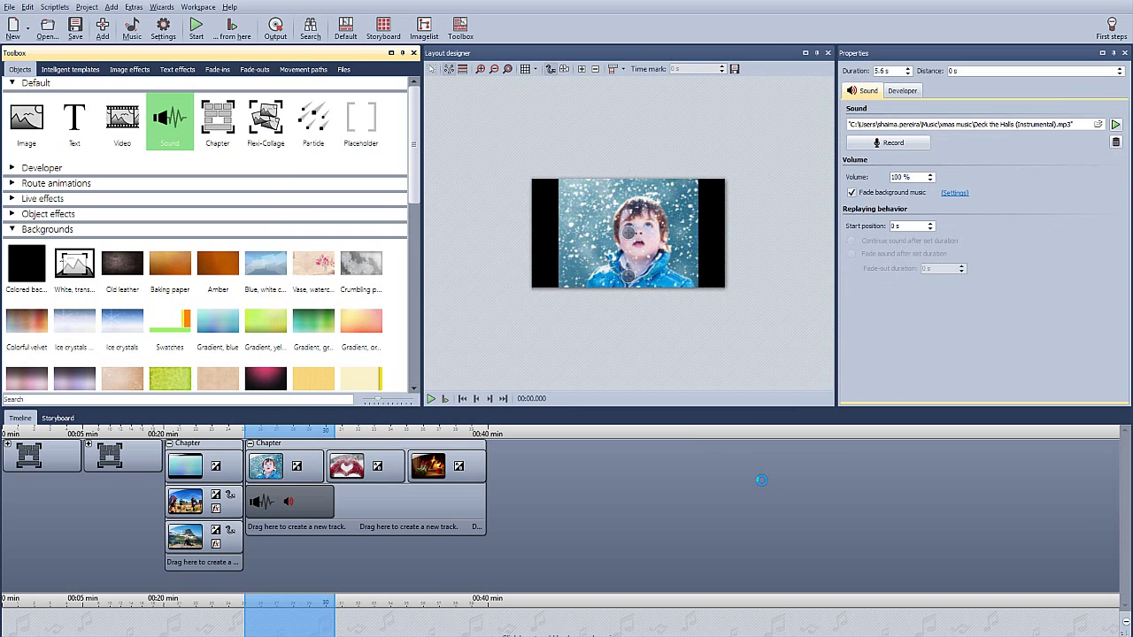
pyautogui.moveTo(330, 505); pyautogui.dragTo(485, 512)
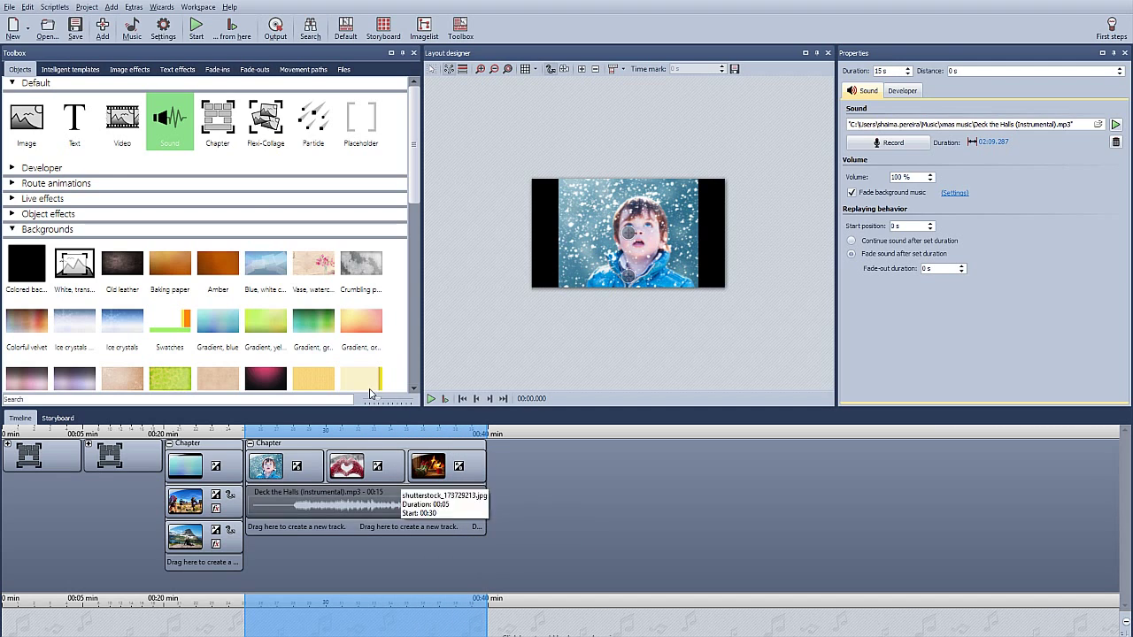
# Add First Noel (Instrumental) on a new track below Deck the Halls, lasting 15 s.
pyautogui.moveTo(182, 120); pyautogui.dragTo(361, 522)
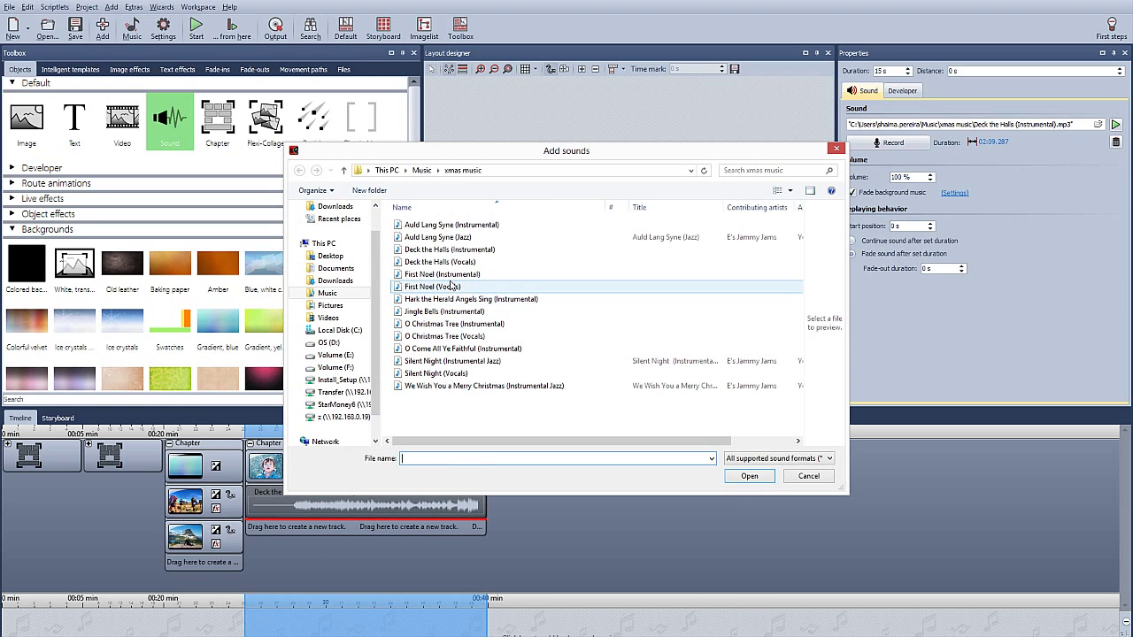
pyautogui.click(450, 275)
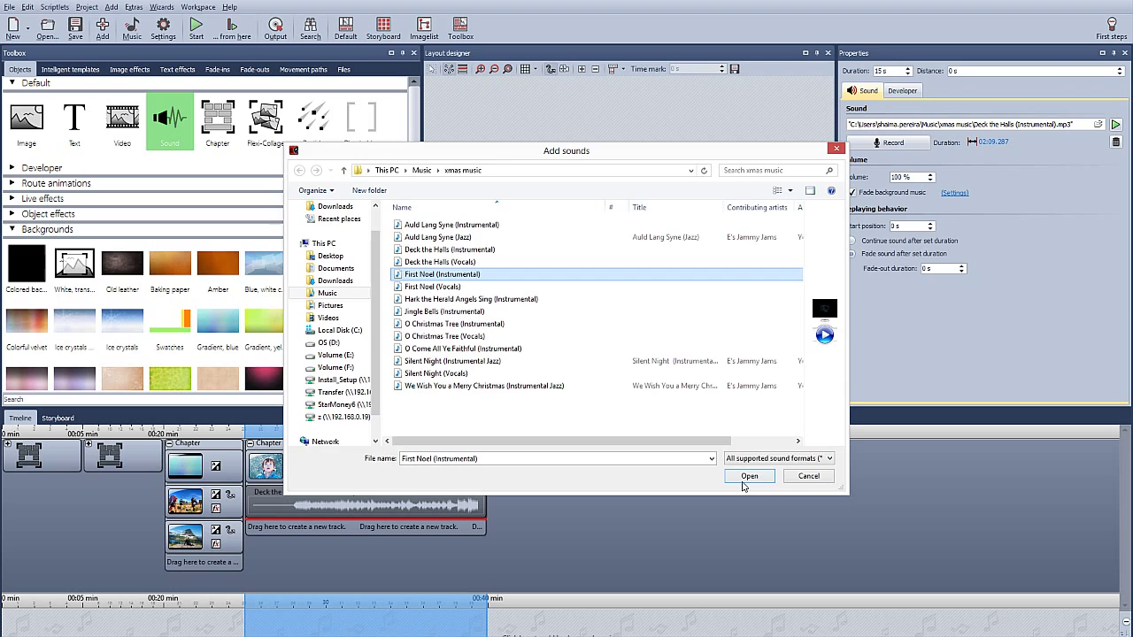
pyautogui.click(746, 478)
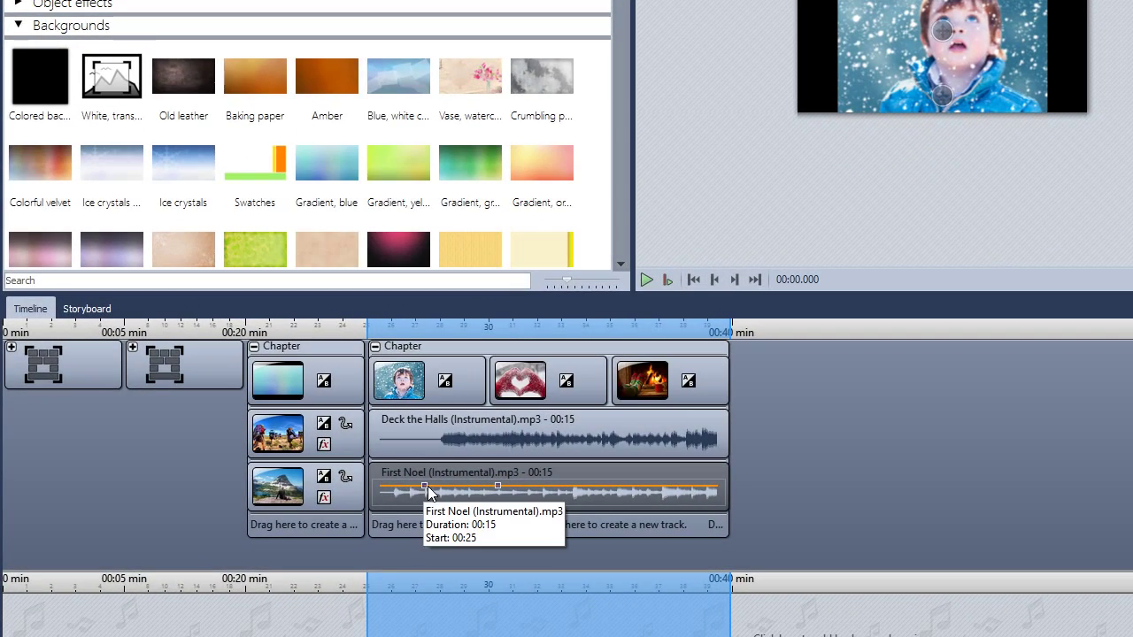
# Shape the First Noel volume curve so it drops after the first few seconds and rises again near the end.
pyautogui.moveTo(425, 486); pyautogui.dragTo(475, 502)
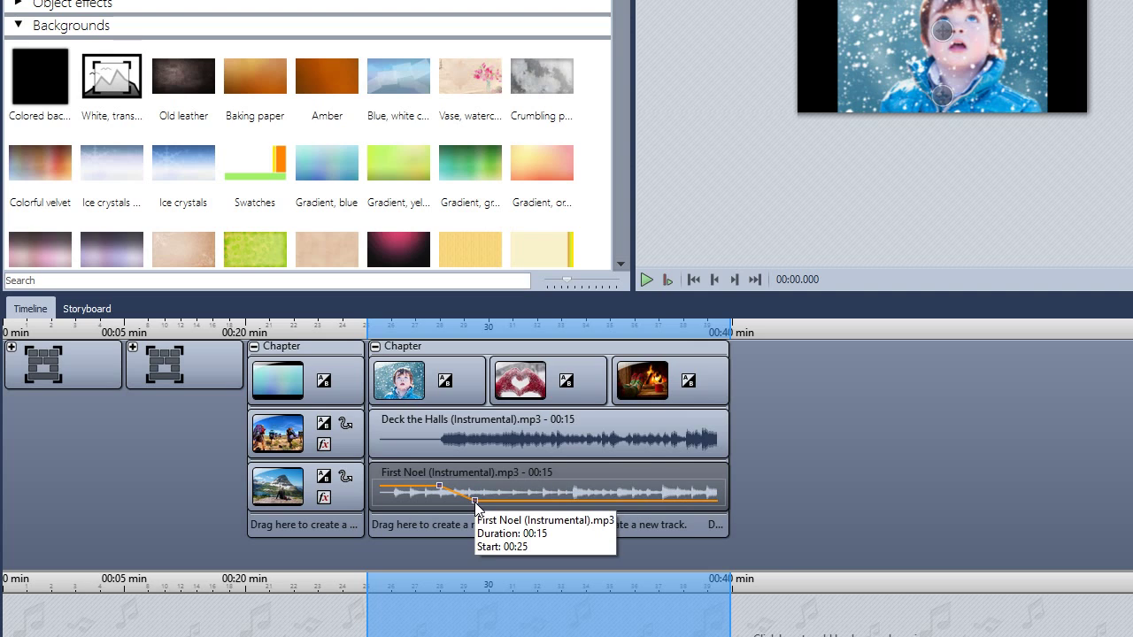
pyautogui.click(615, 500)
pyautogui.moveTo(656, 500); pyautogui.dragTo(656, 484)
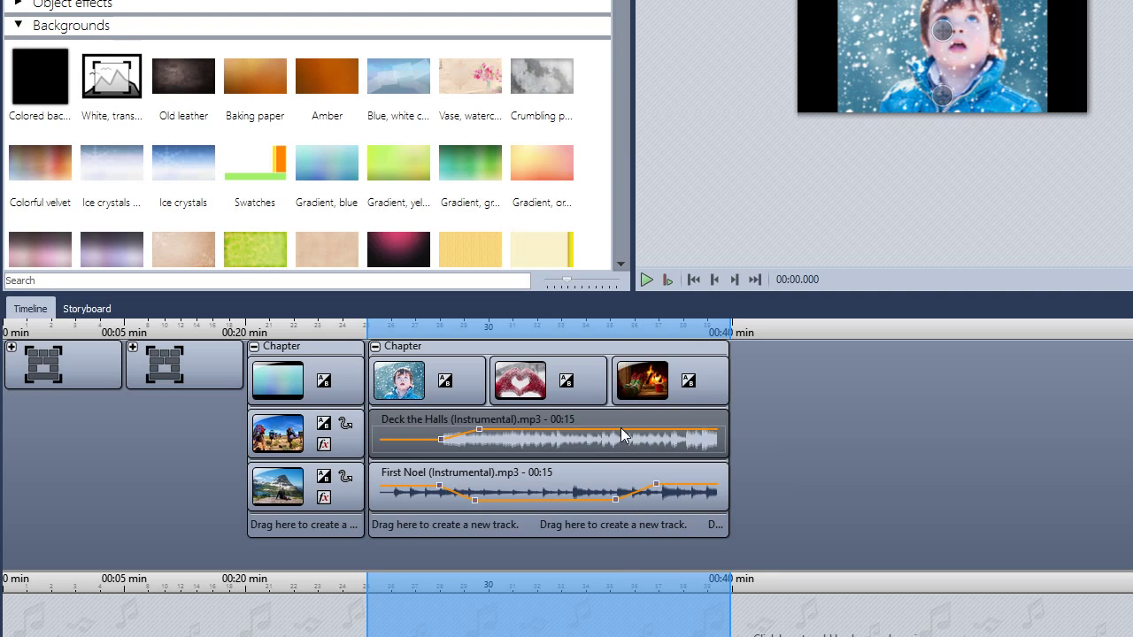
# Add two points to the Deck the Halls volume curve so the volume drops near the end of the chapter.
pyautogui.click(621, 429)
pyautogui.click(667, 430)
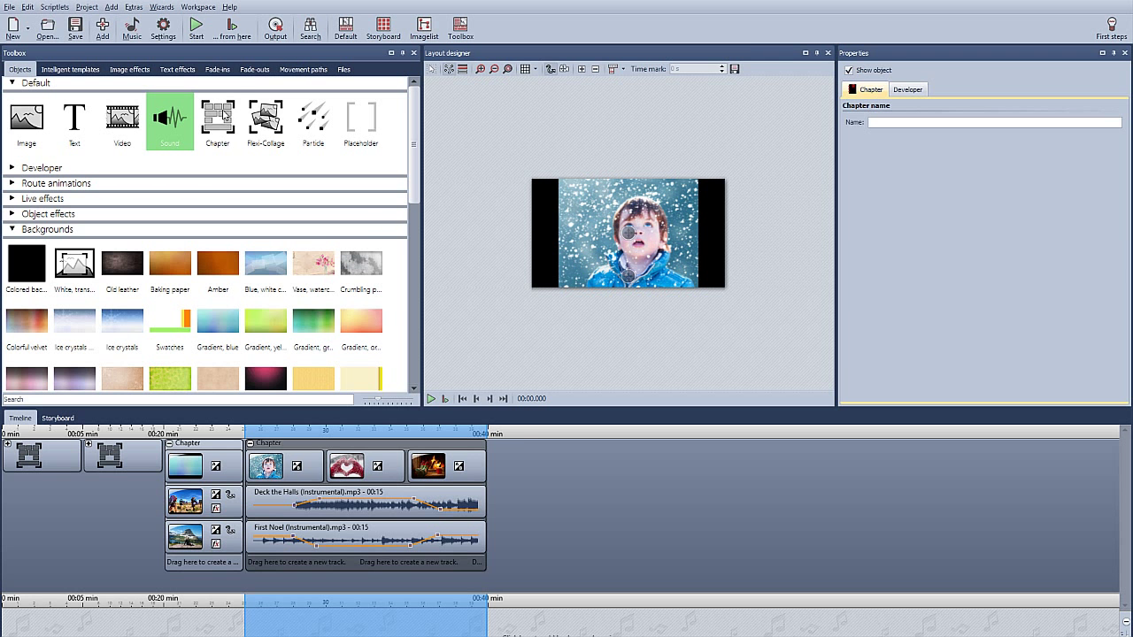
# Append a fifth chapter at the end of the timeline and insert the Couple on the beach video into it.
pyautogui.moveTo(223, 116); pyautogui.dragTo(507, 452)
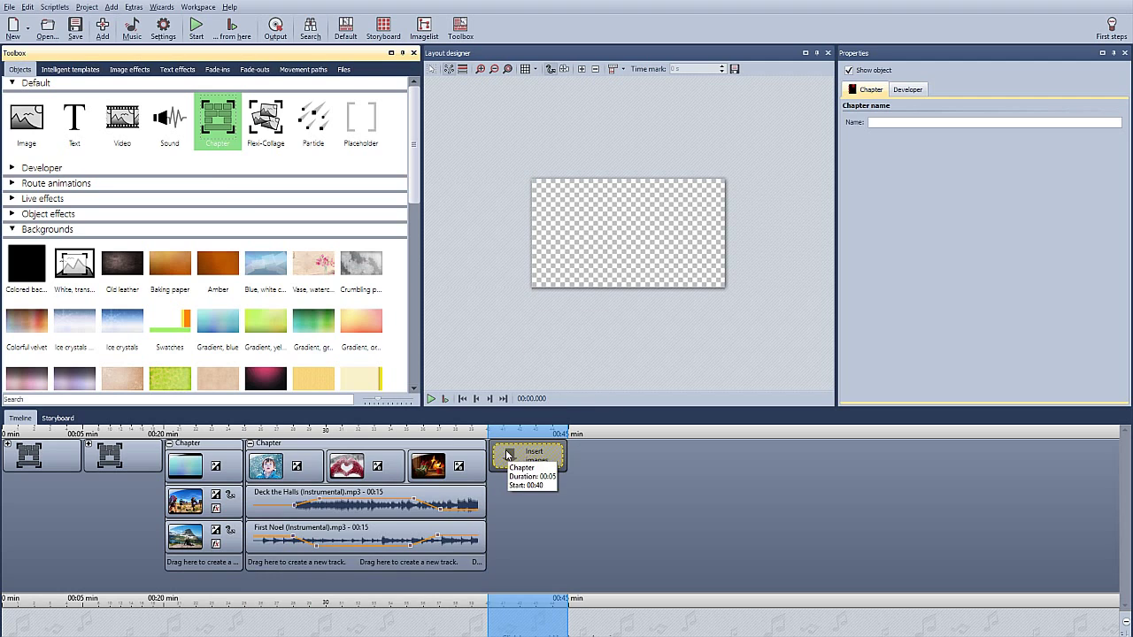
pyautogui.moveTo(122, 117); pyautogui.dragTo(519, 462)
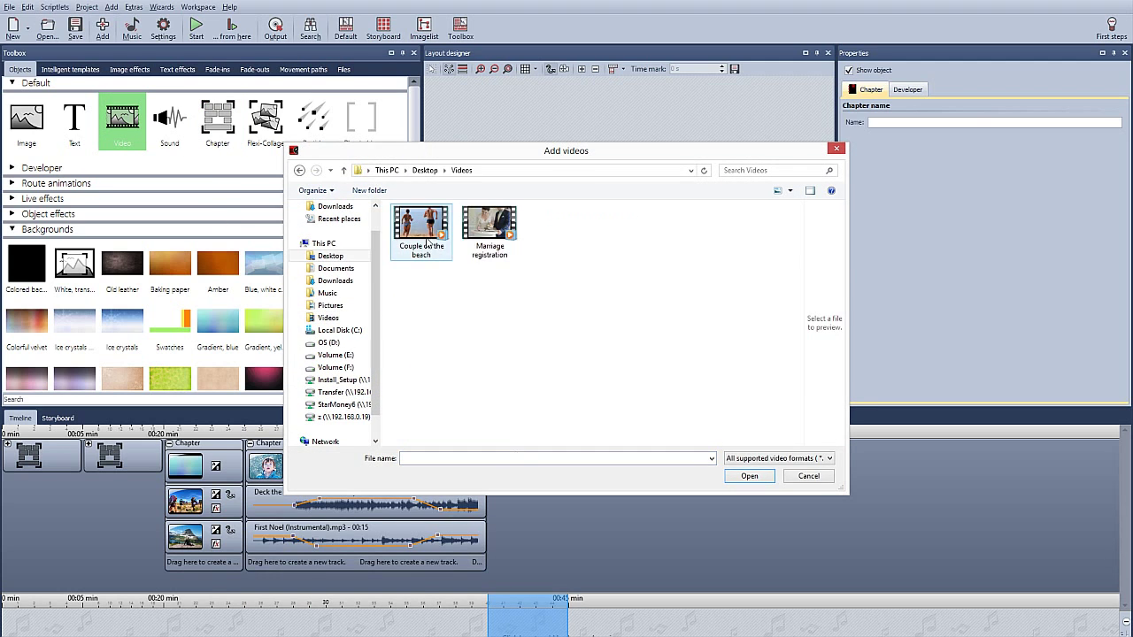
pyautogui.click(428, 235)
pyautogui.click(754, 478)
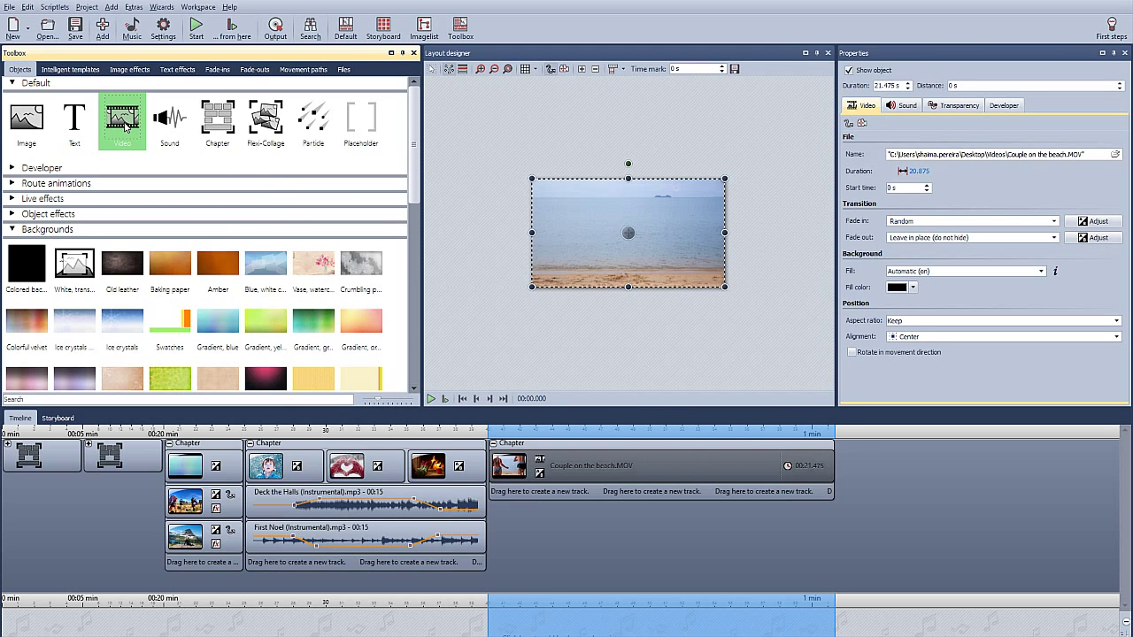
# Add the Marriage registration video on a new track in the fifth chapter and shorten Couple on the beach to the same 6.28 s.
pyautogui.moveTo(124, 127); pyautogui.dragTo(584, 487)
pyautogui.click(490, 232)
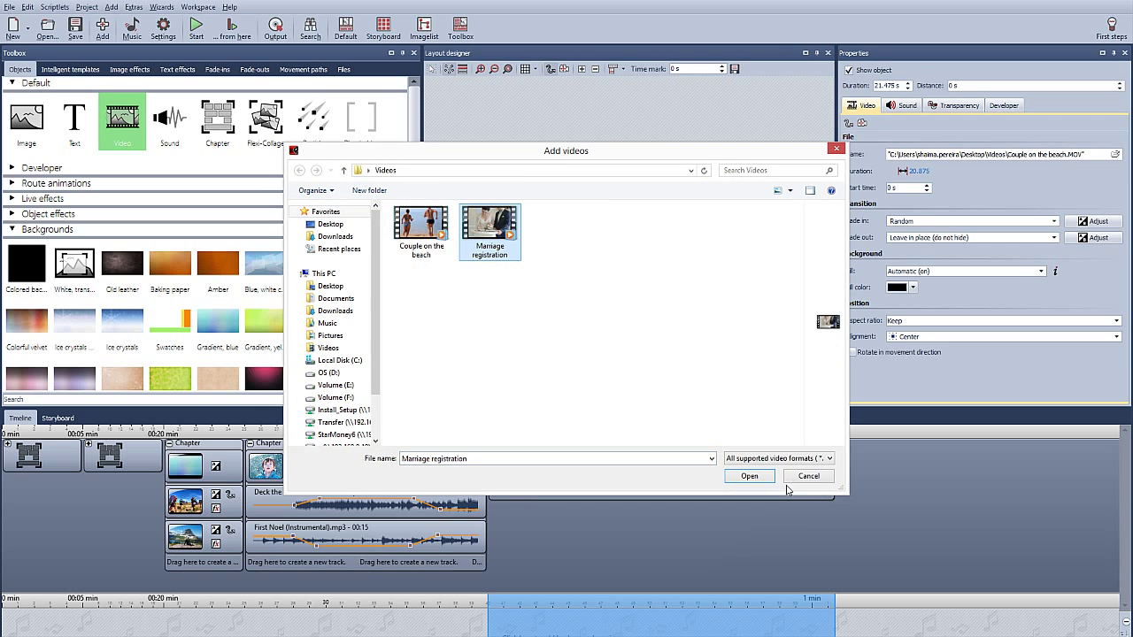
pyautogui.click(749, 476)
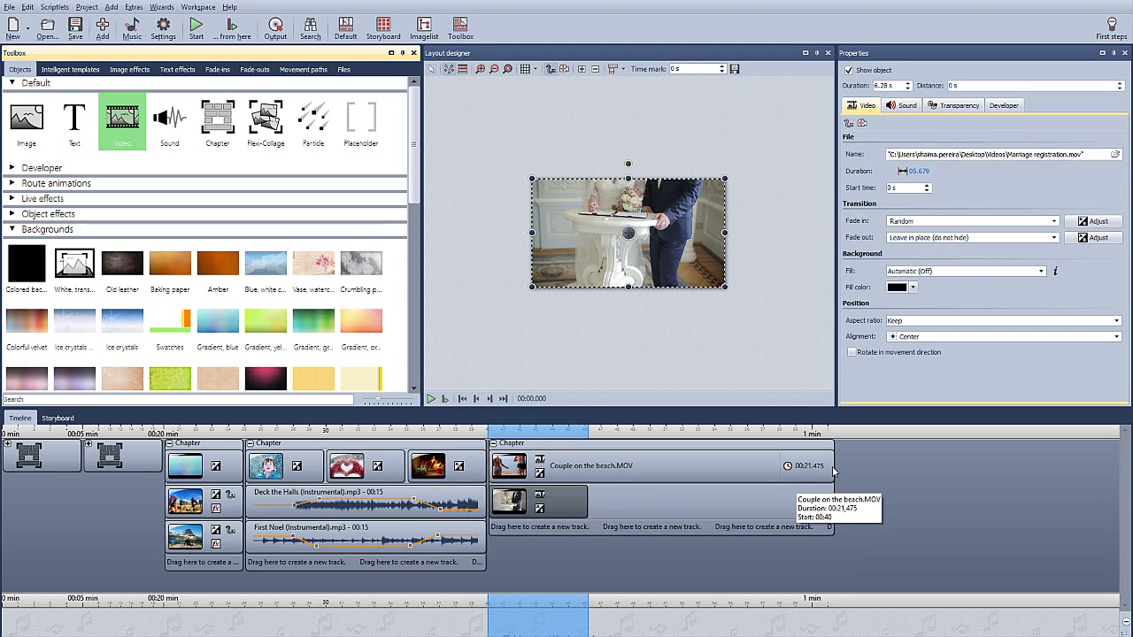
pyautogui.moveTo(832, 466); pyautogui.dragTo(588, 470)
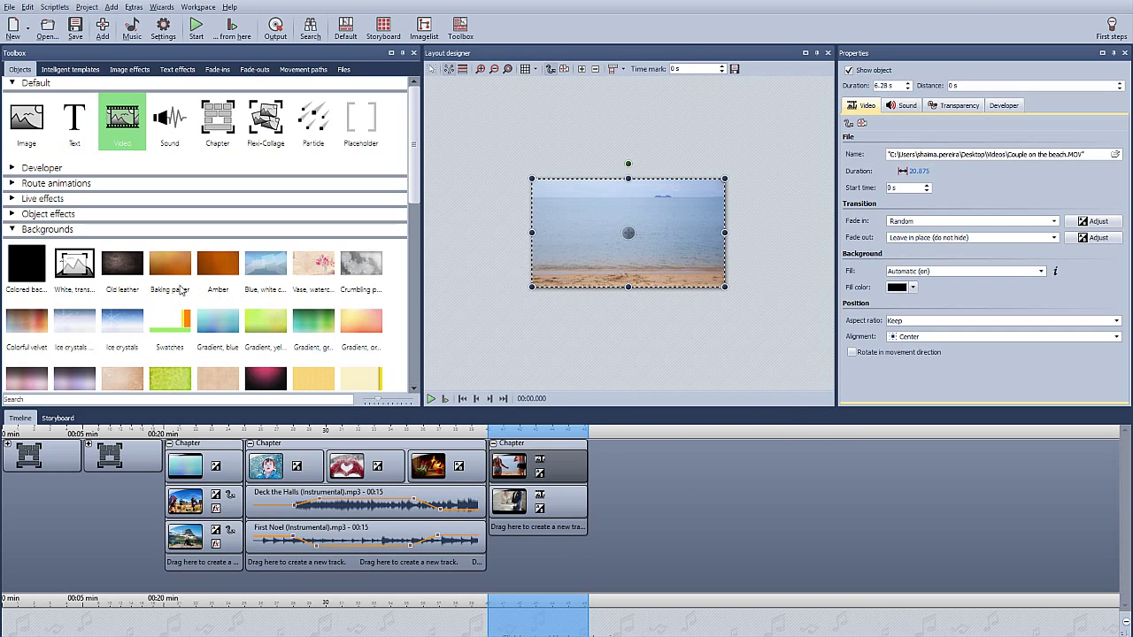
# Insert the wrapping paper background on a track above both videos in the fifth chapter and extend it to 6.28 s.
pyautogui.moveTo(410, 190); pyautogui.dragTo(407, 237)
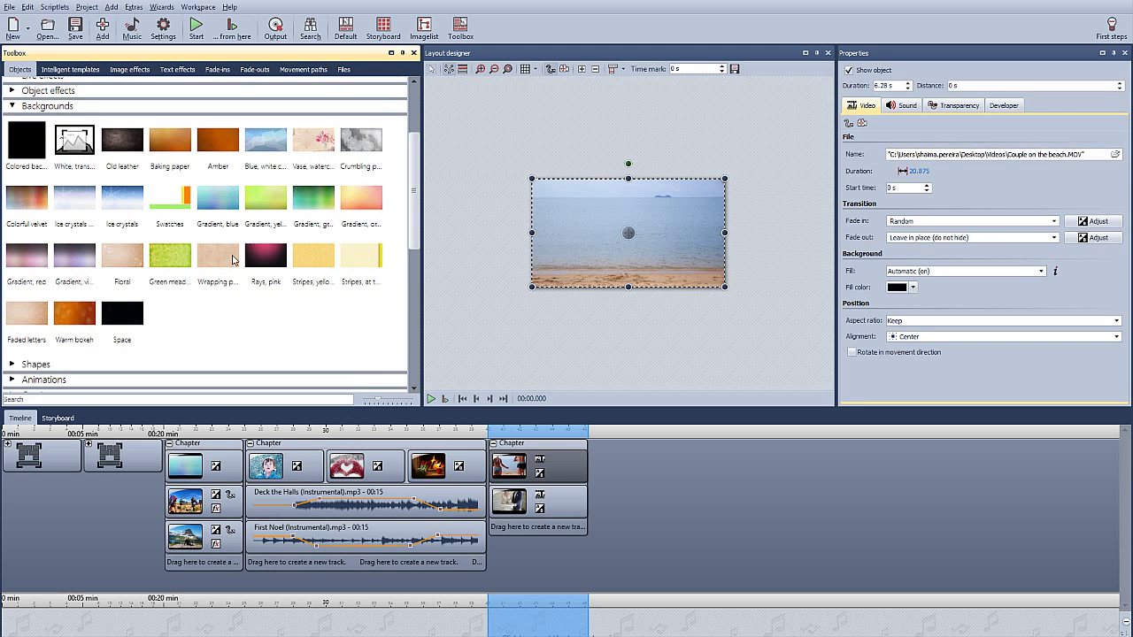
pyautogui.moveTo(233, 259); pyautogui.dragTo(541, 460)
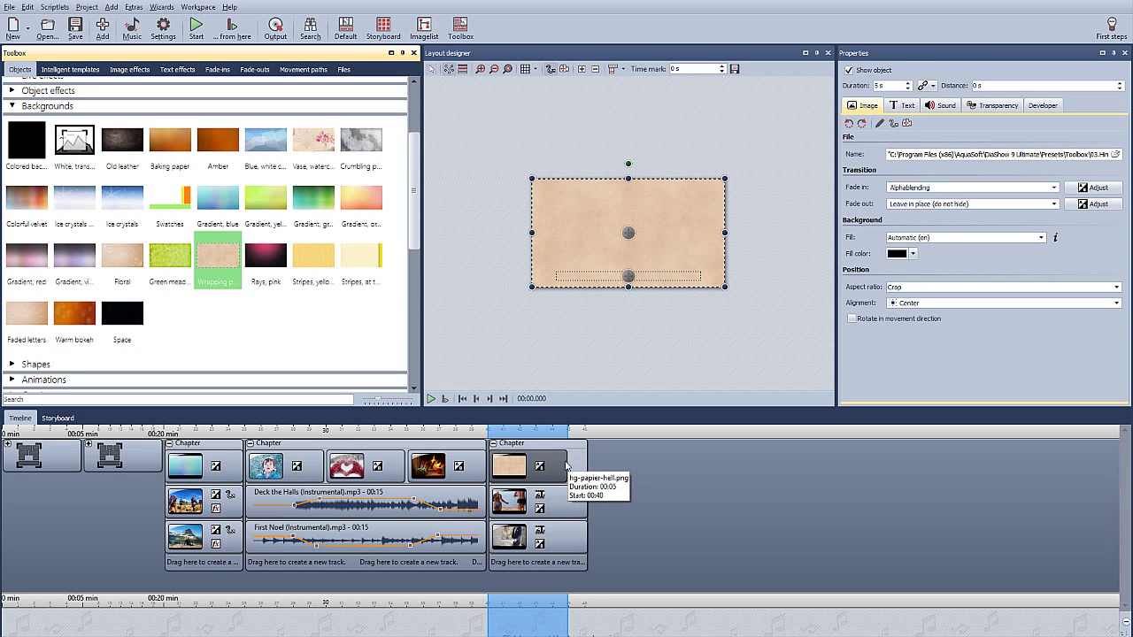
pyautogui.moveTo(566, 462); pyautogui.dragTo(587, 462)
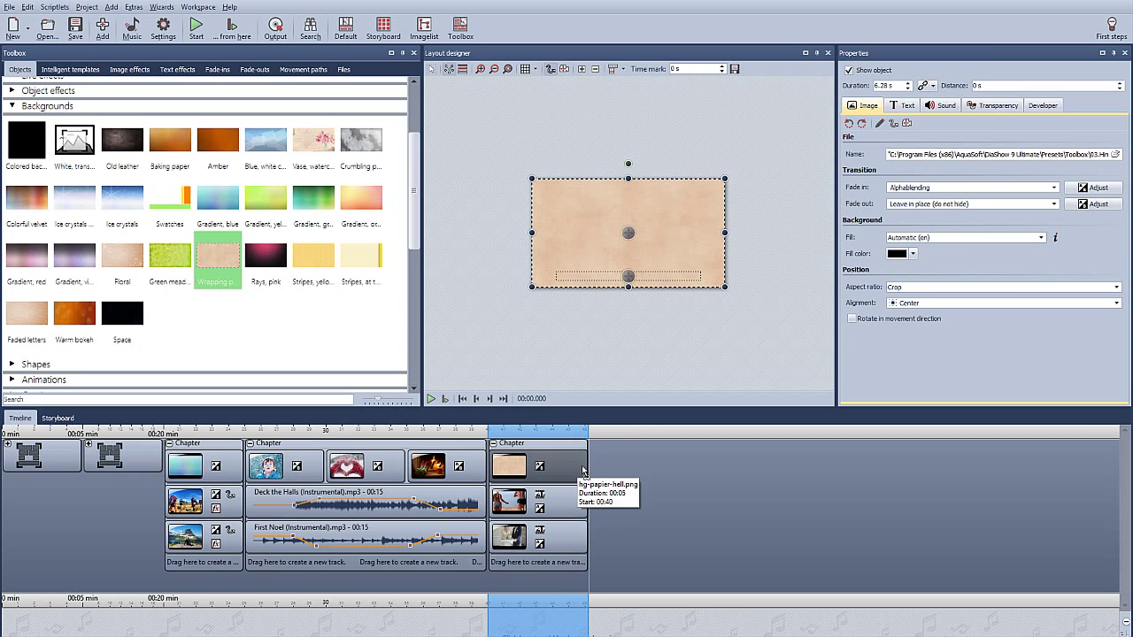
# Shrink the Couple on the beach video to about half the slide's width in its upper left area and tilt it counterclockwise.
pyautogui.click(553, 510)
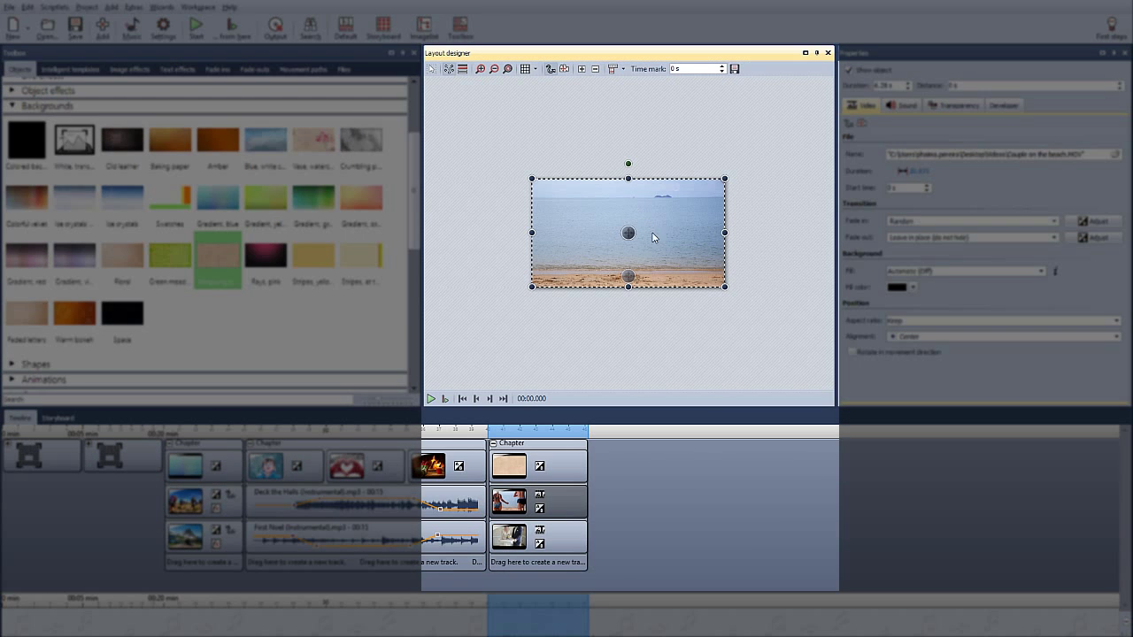
pyautogui.moveTo(649, 234); pyautogui.dragTo(549, 145)
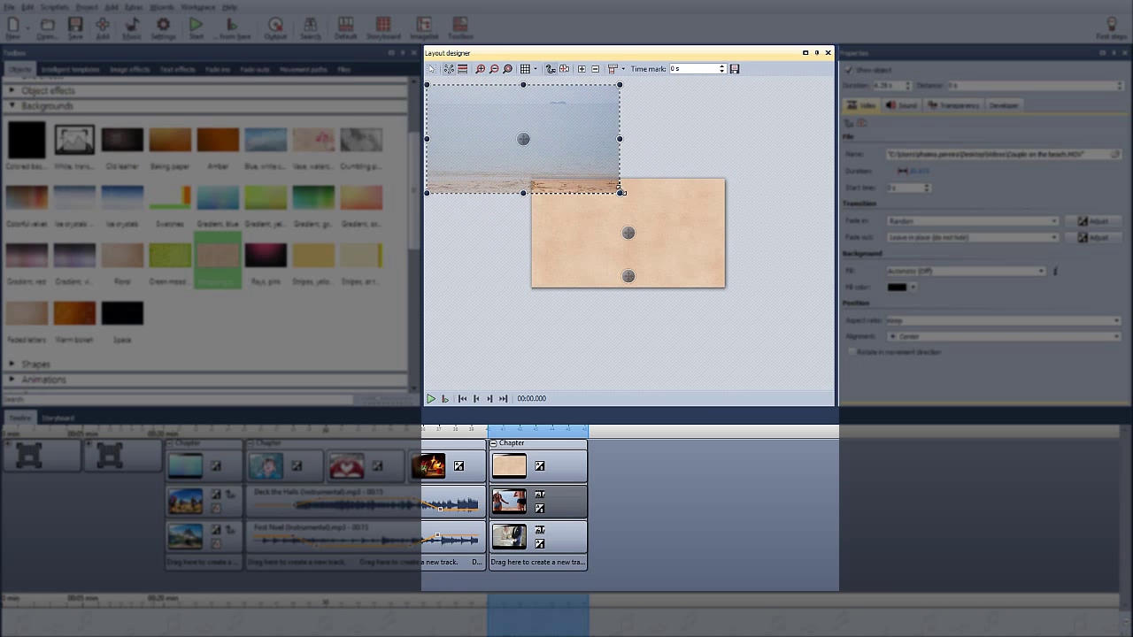
pyautogui.moveTo(622, 192); pyautogui.dragTo(626, 220)
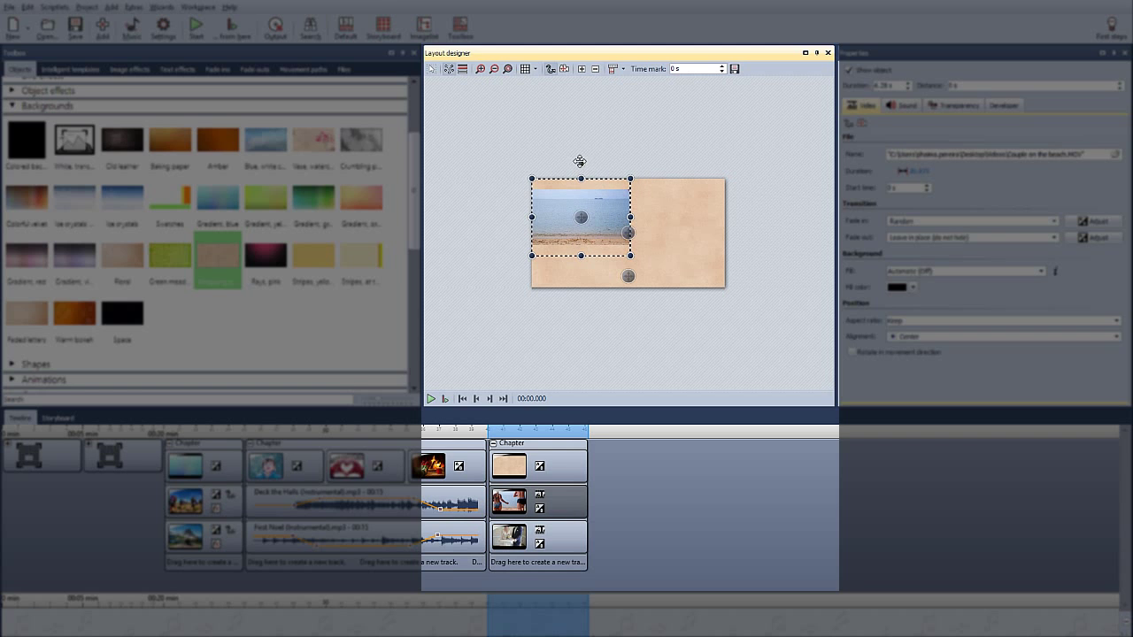
pyautogui.moveTo(572, 160); pyautogui.dragTo(617, 227)
# Scale the Marriage registration video down into the slide's lower right area, tilt it clockwise, and preview the fifth chapter.
pyautogui.click(529, 539)
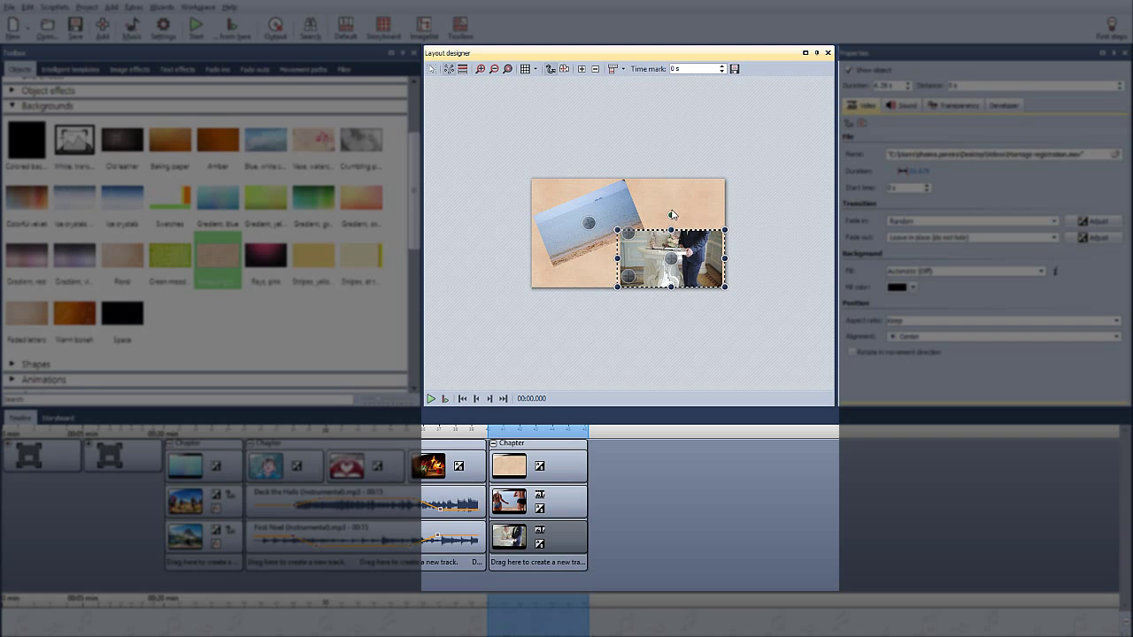
pyautogui.moveTo(670, 213); pyautogui.dragTo(699, 231)
pyautogui.click(644, 280)
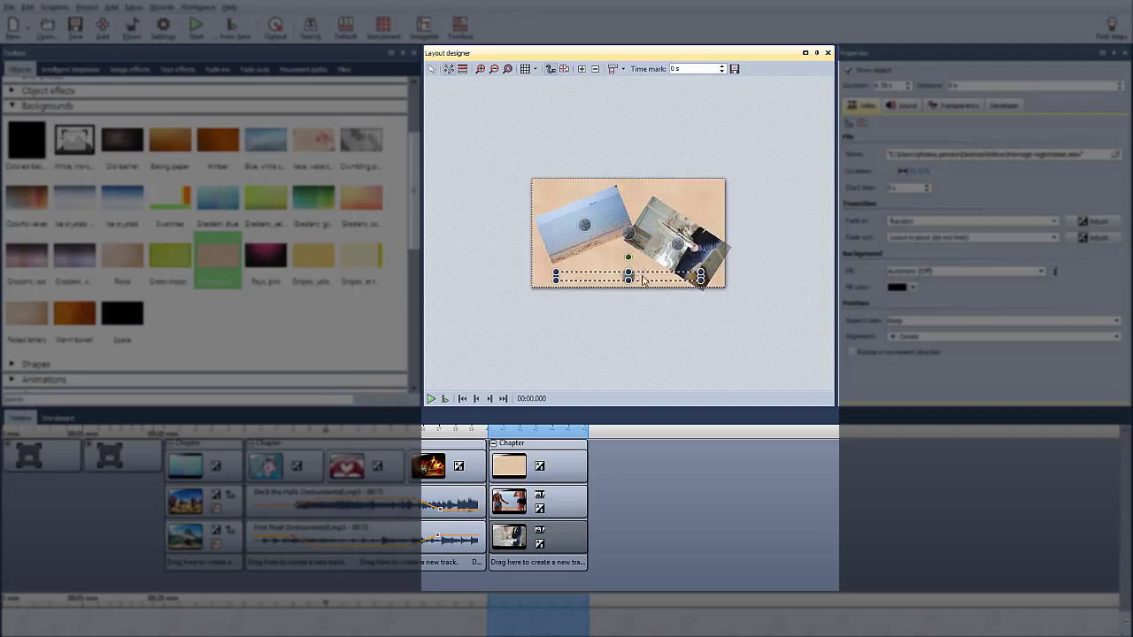
pyautogui.click(685, 333)
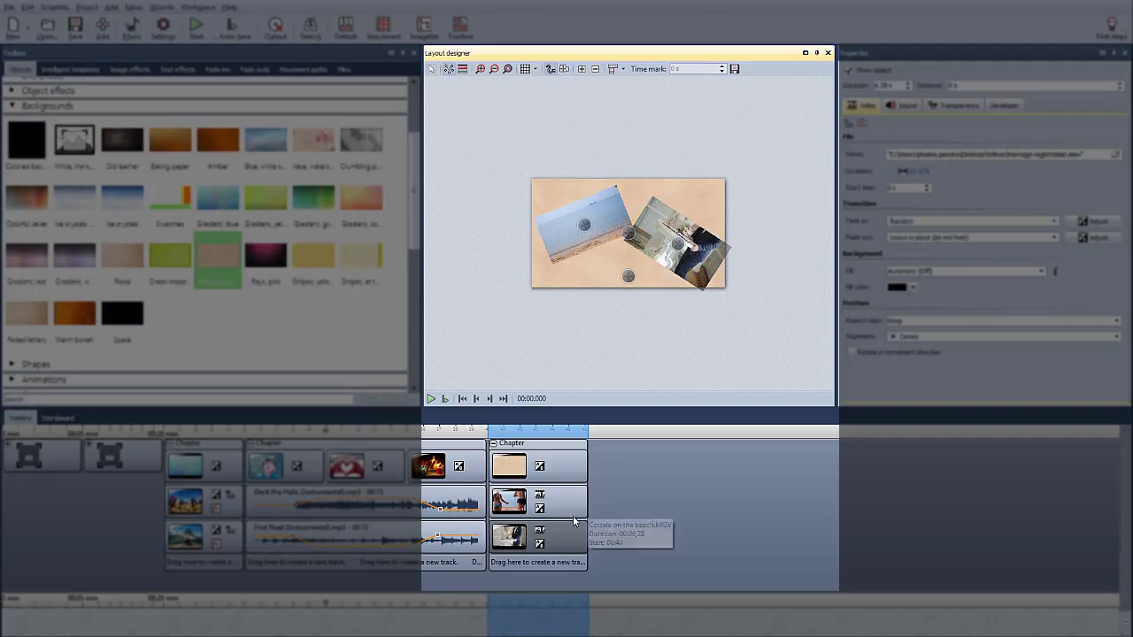
pyautogui.click(445, 399)
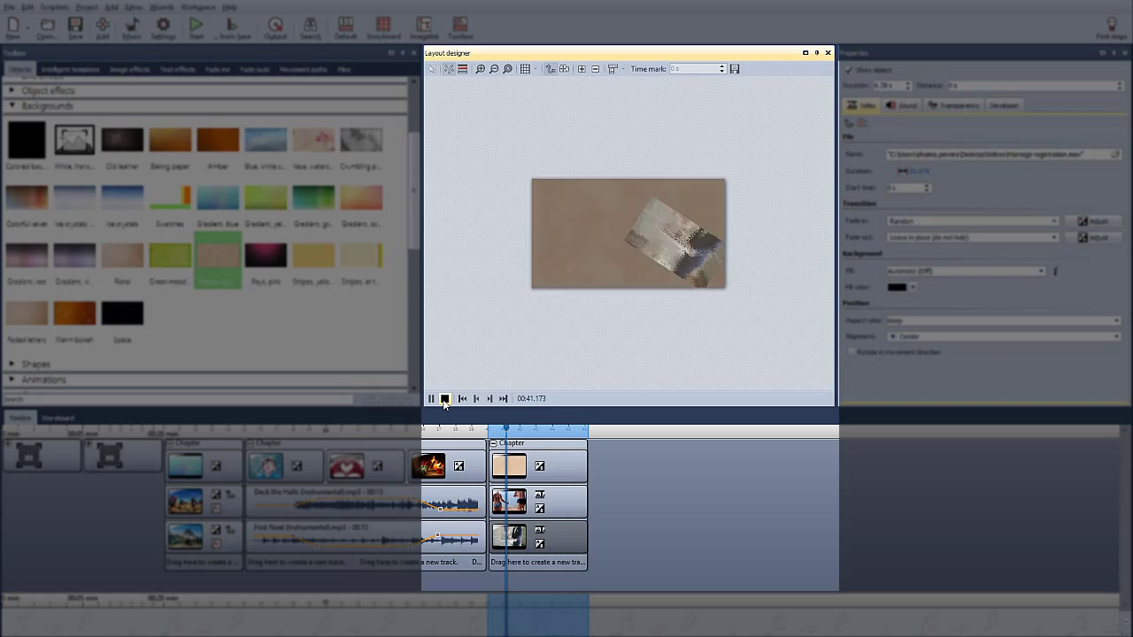